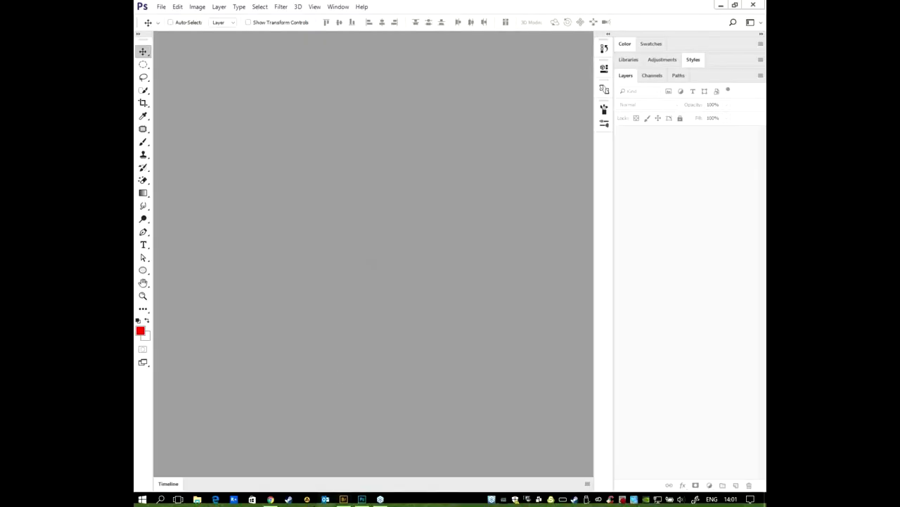
- Pick the purple flower photo ps1_005.jpg in Adobe Bridge and open it in Photoshop
click(344, 499)
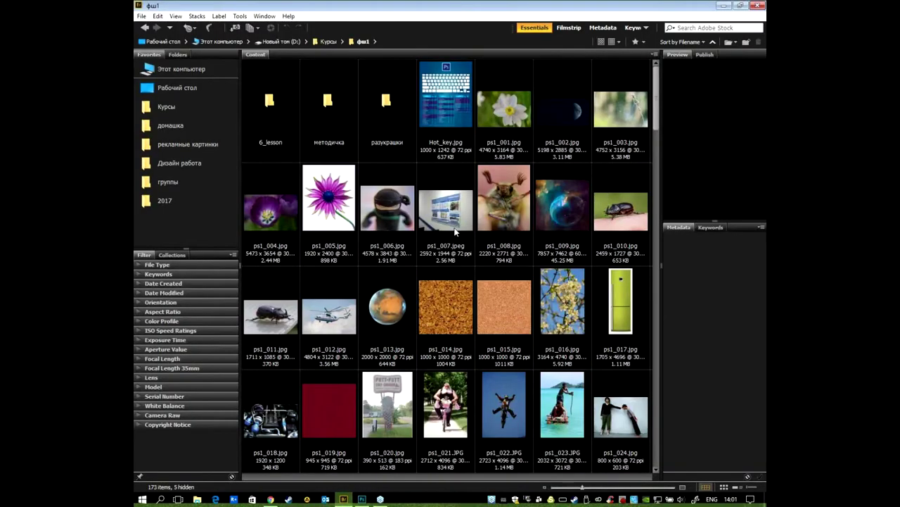
click(486, 207)
click(336, 198)
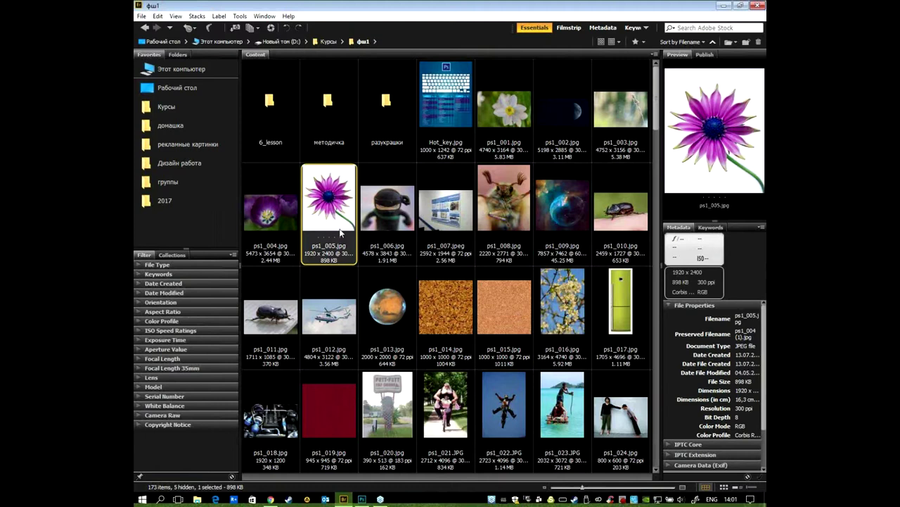
scroll(340, 236, down, 5)
scroll(338, 193, up, 5)
double_click(340, 202)
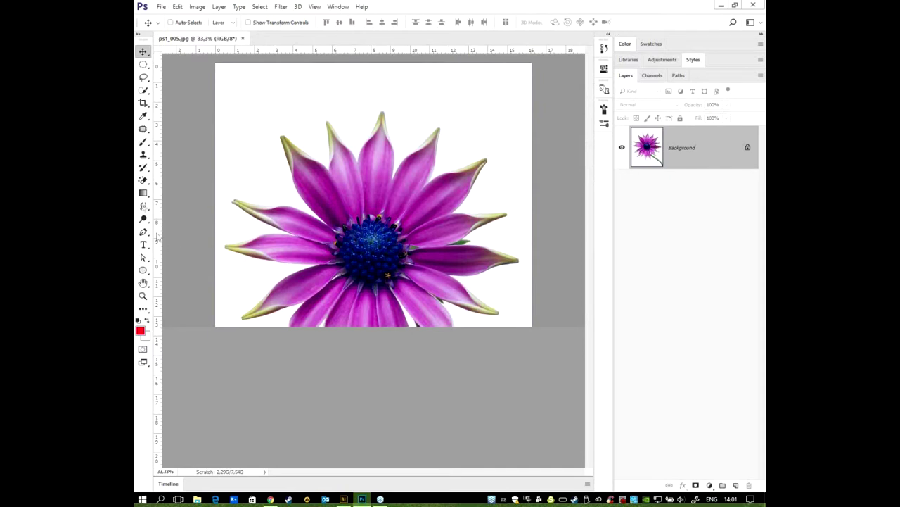
drag(143, 180, 188, 204)
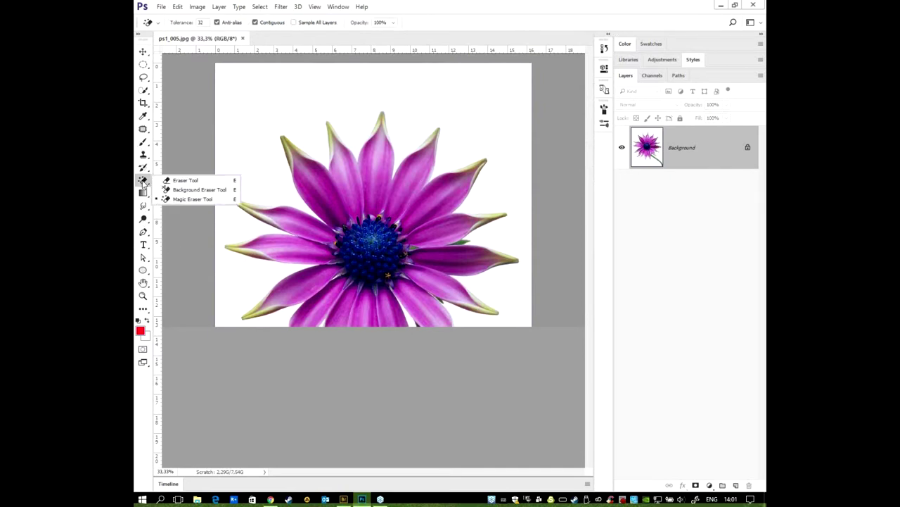
click(188, 204)
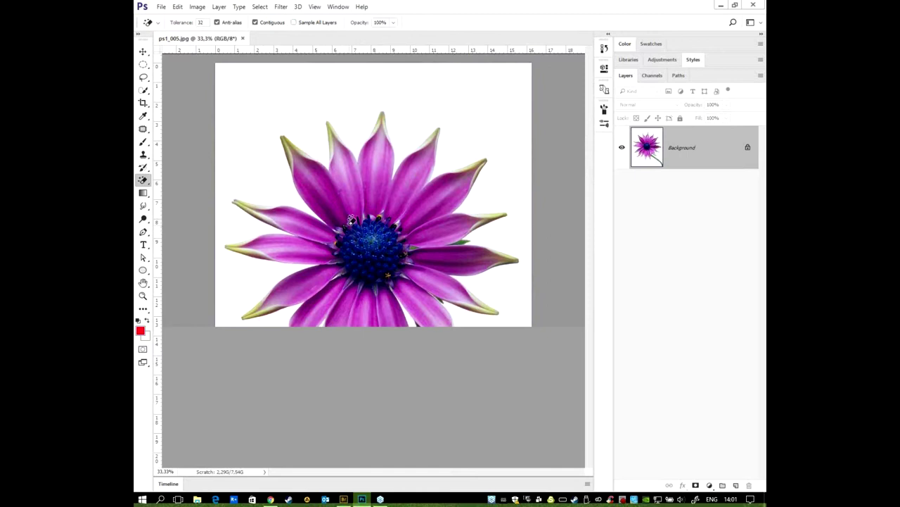
drag(144, 182, 188, 203)
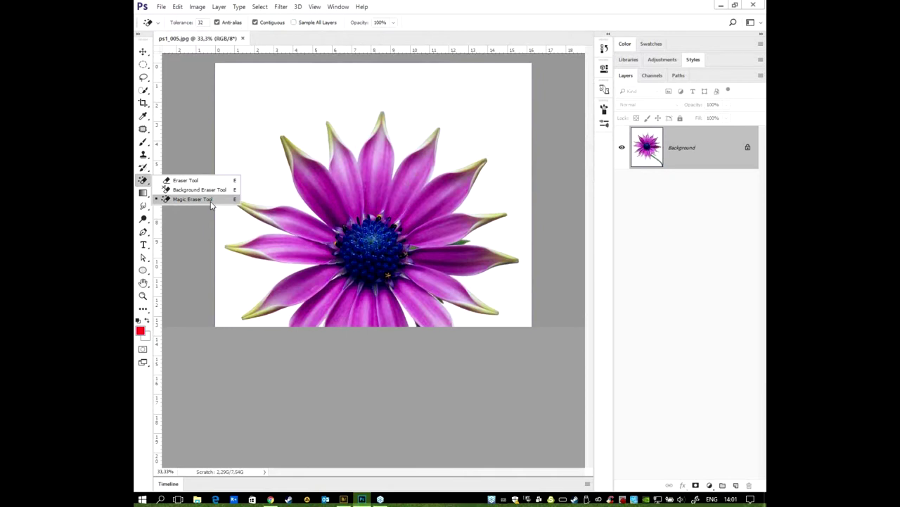
click(211, 203)
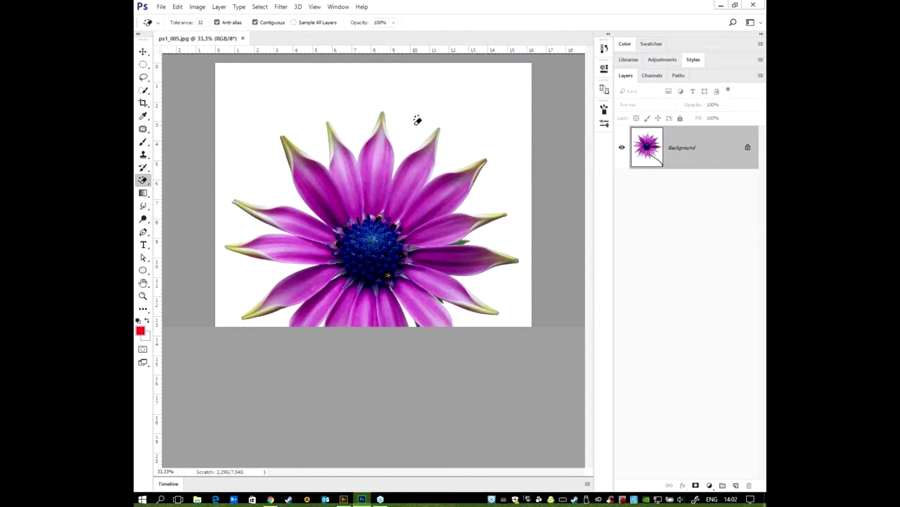
click(413, 121)
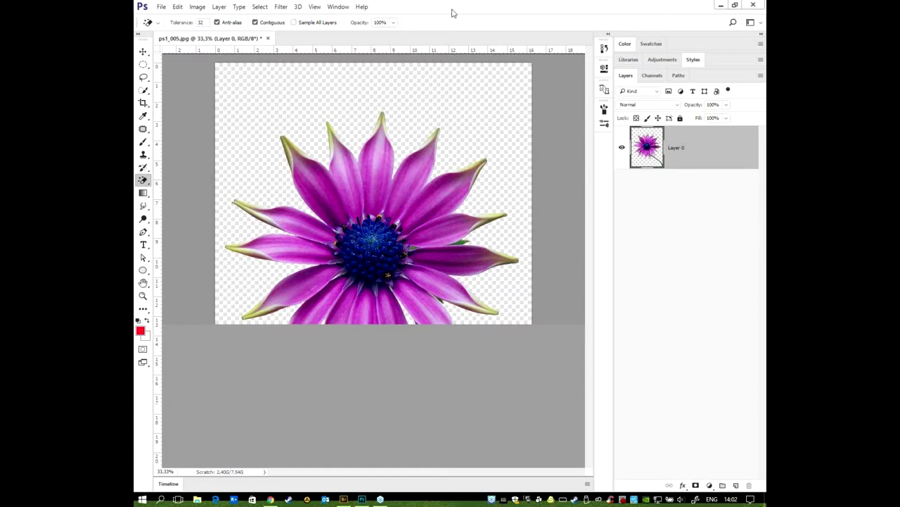
key(F12)
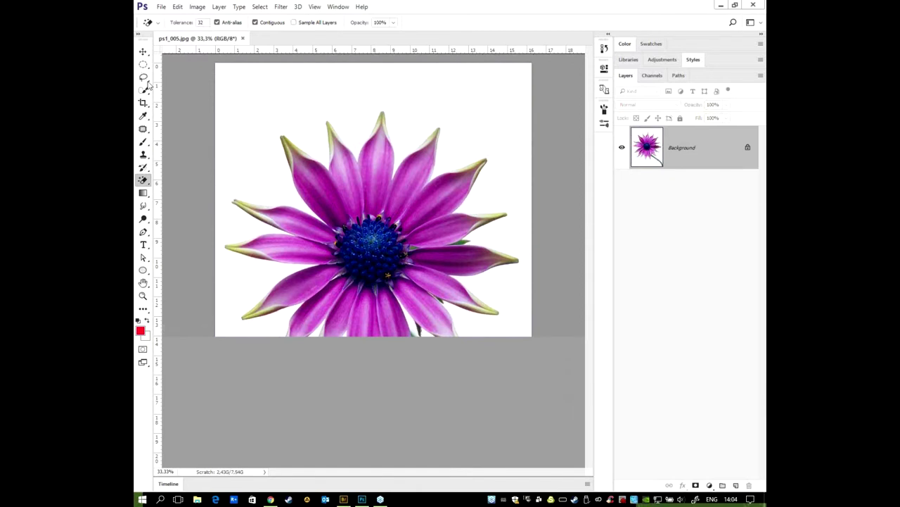
- Select the white background with a Contiguous Magic Wand, then invert to select the flower
click(143, 90)
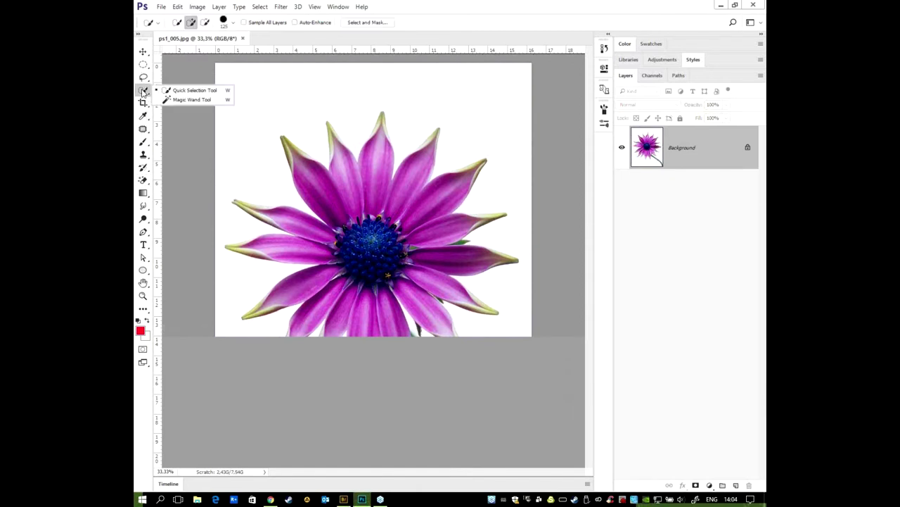
click(179, 100)
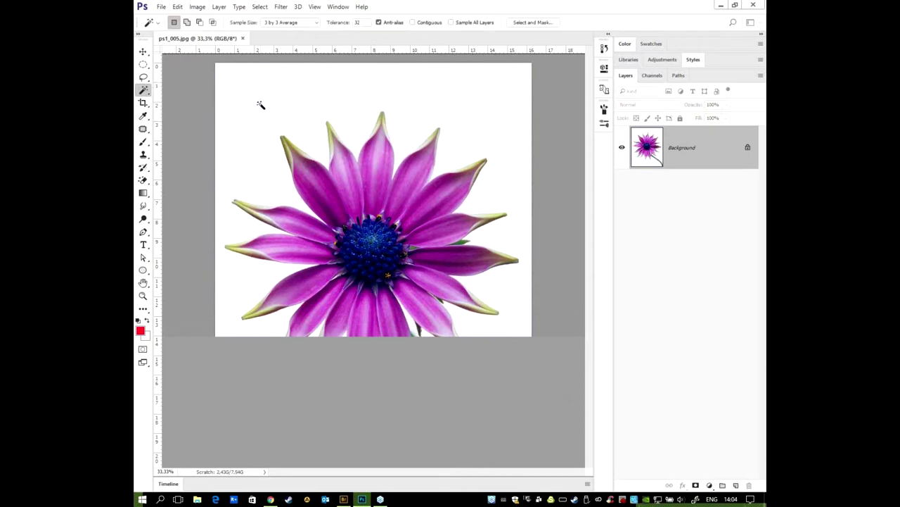
click(414, 22)
click(338, 94)
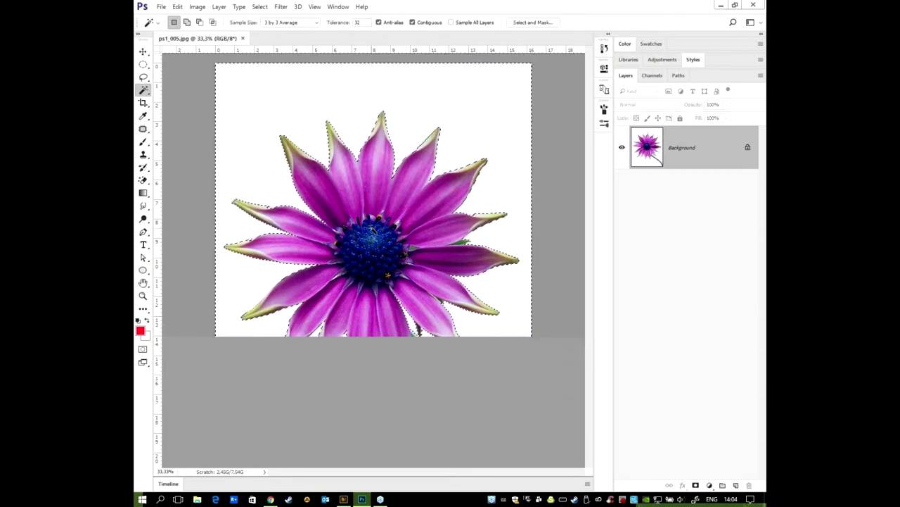
click(260, 7)
click(278, 45)
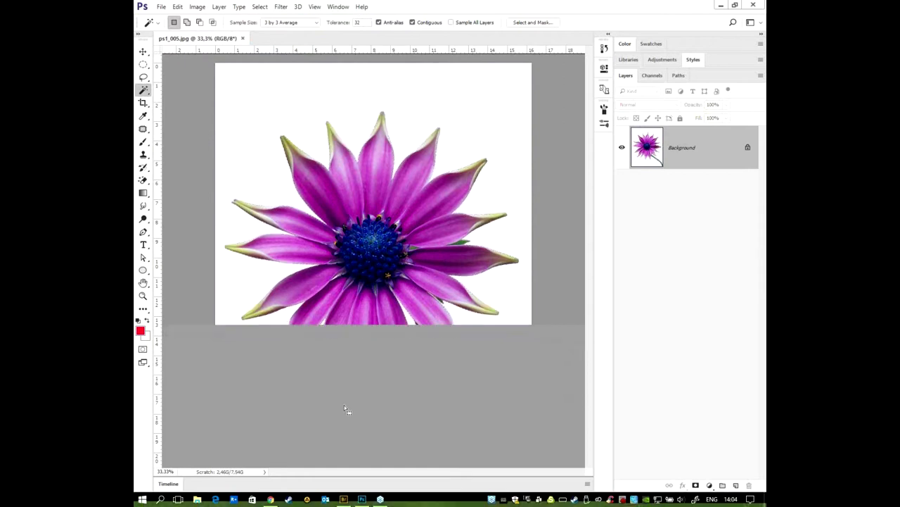
click(468, 10)
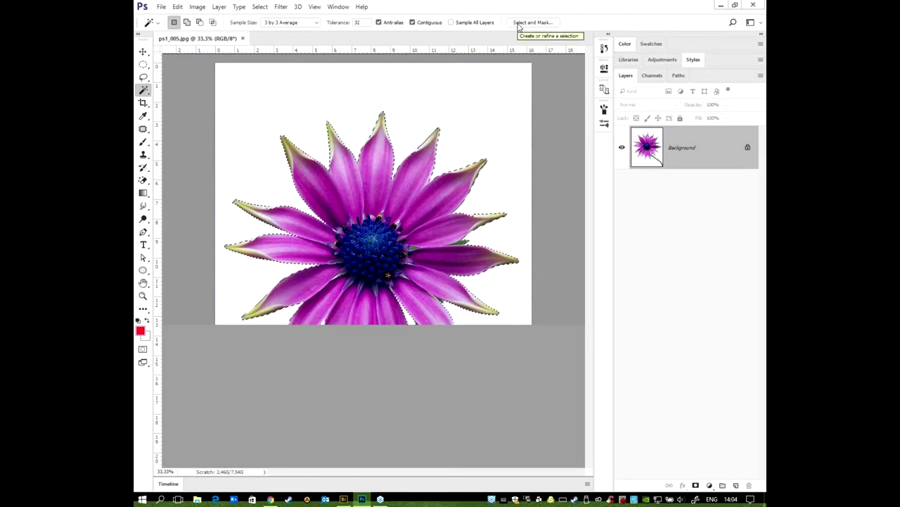
- In Select and Mask, set preview opacity to 100% and the view mode to On Black
click(528, 24)
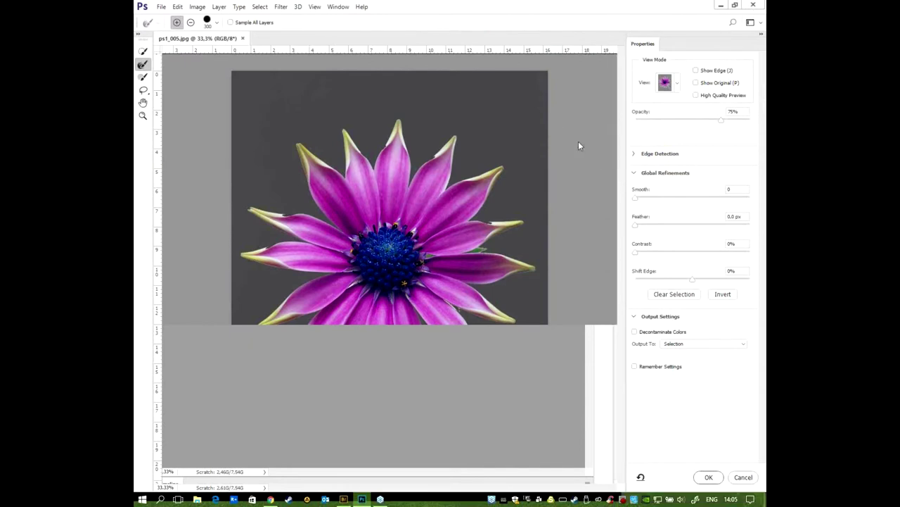
drag(721, 121, 750, 122)
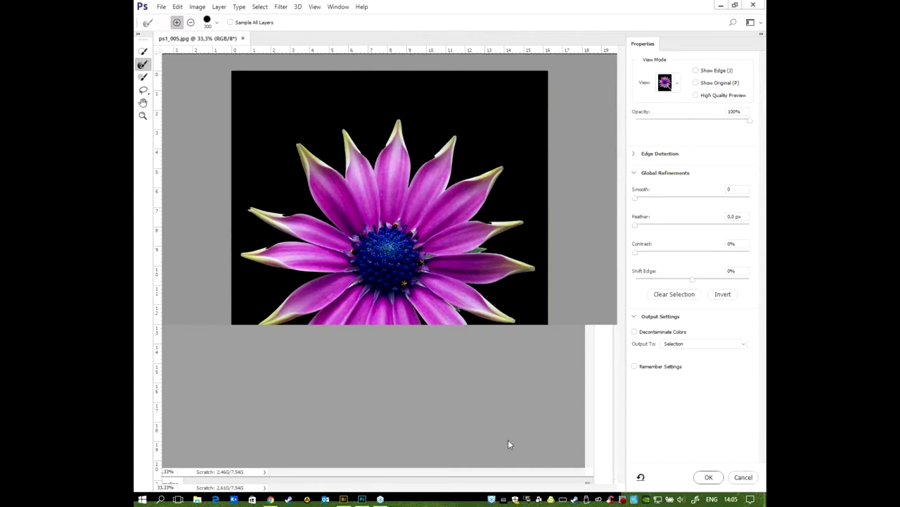
click(668, 84)
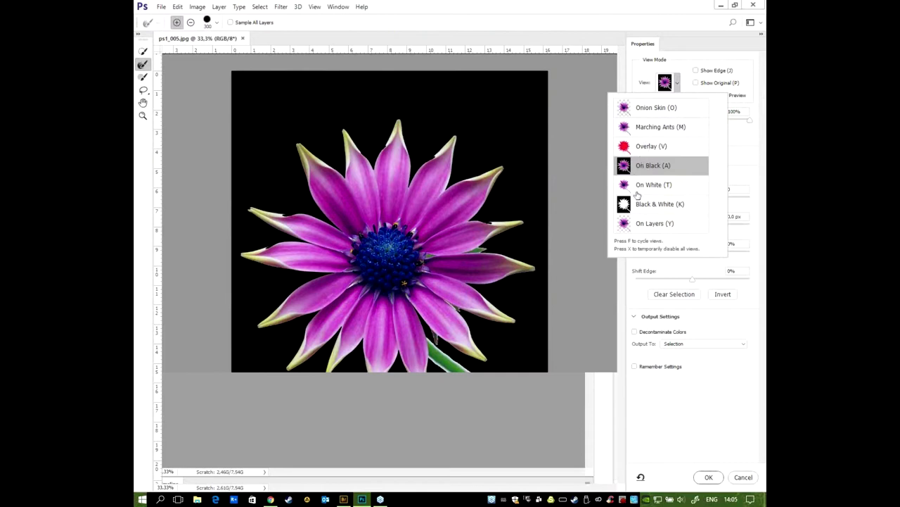
click(640, 190)
click(672, 114)
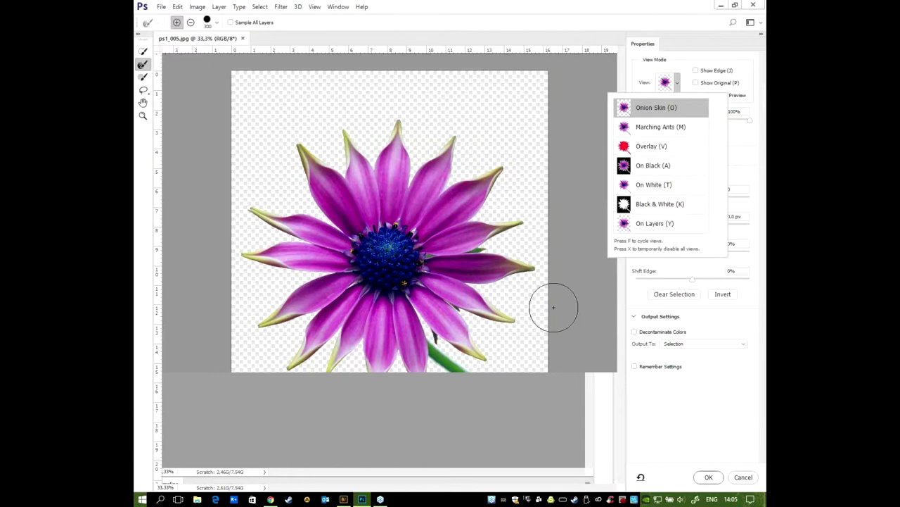
click(677, 82)
click(672, 85)
click(647, 169)
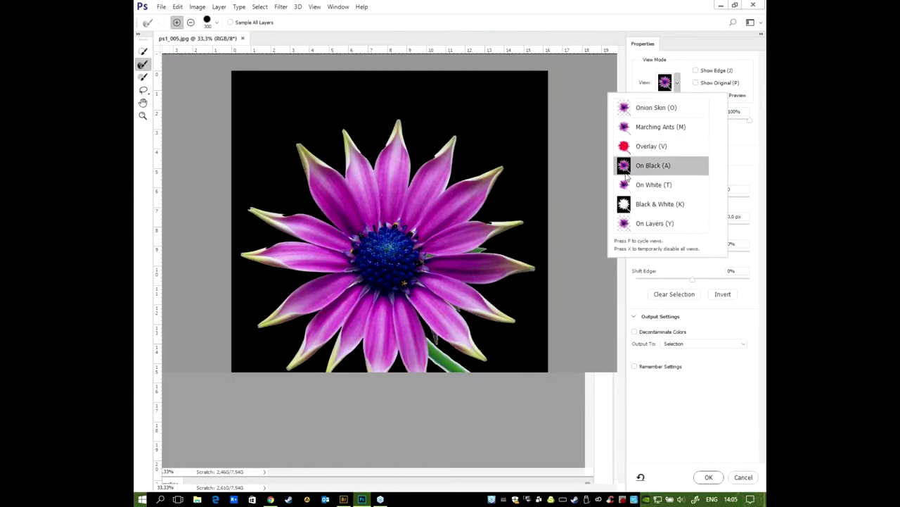
click(674, 43)
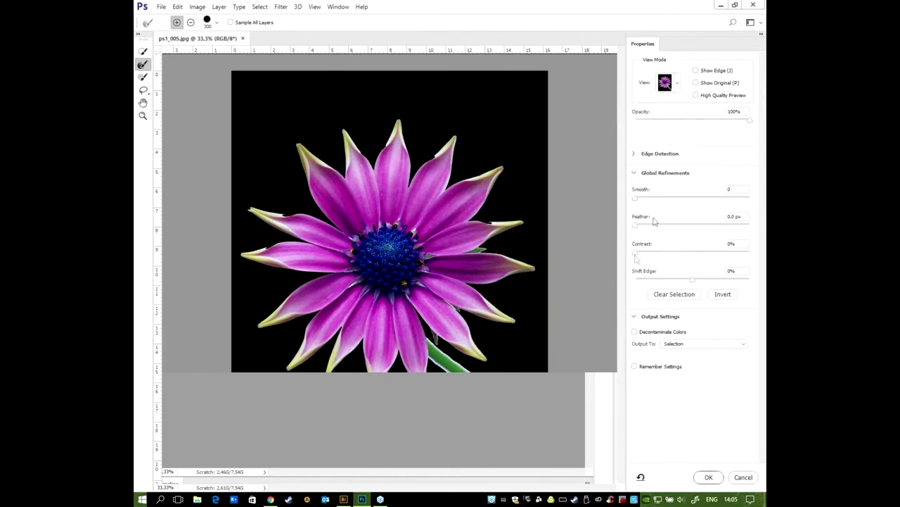
- Set the selection's Smooth edge value to 16
click(637, 198)
mouse_move(654, 202)
mouse_down()
mouse_move(626, 208)
mouse_move(645, 226)
mouse_up()
drag(635, 203, 653, 203)
- Apply the refined selection, copy the flower onto Layer 1, and hide the Background layer
click(709, 477)
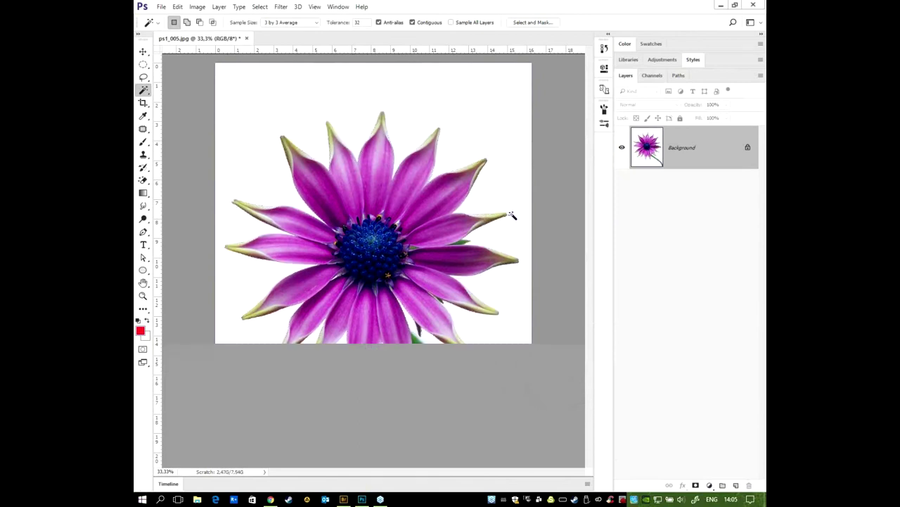
key(ctrl+shift+i)
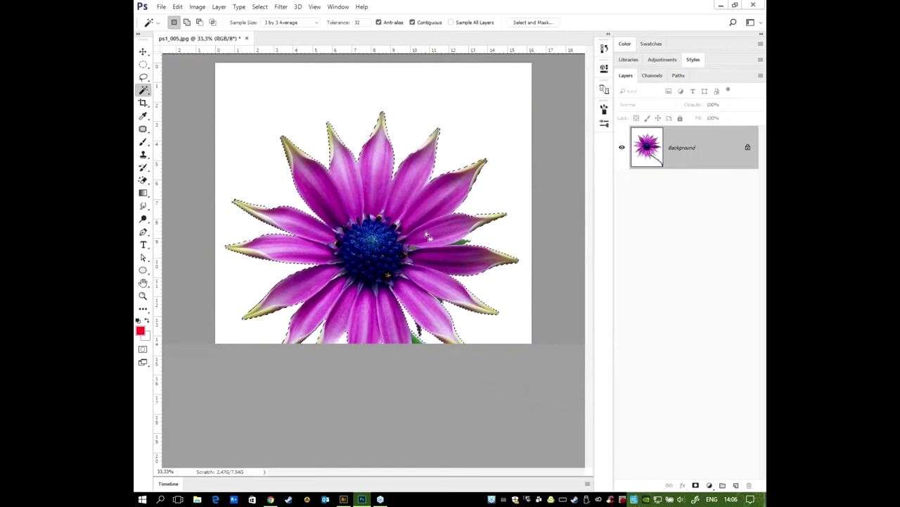
click(220, 7)
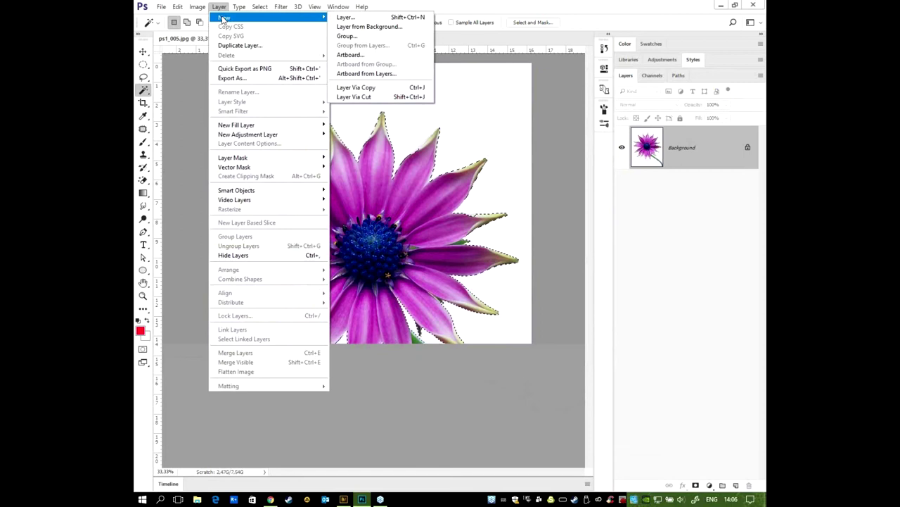
mouse_move(268, 17)
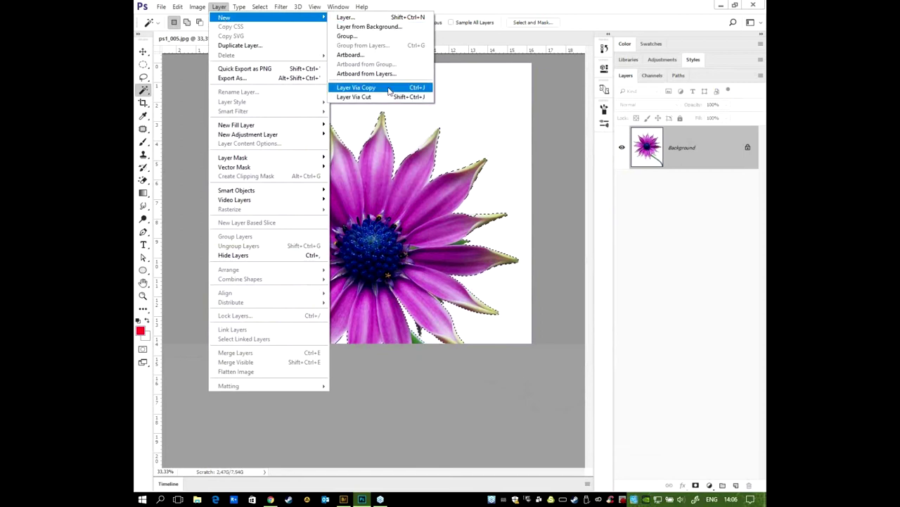
click(389, 88)
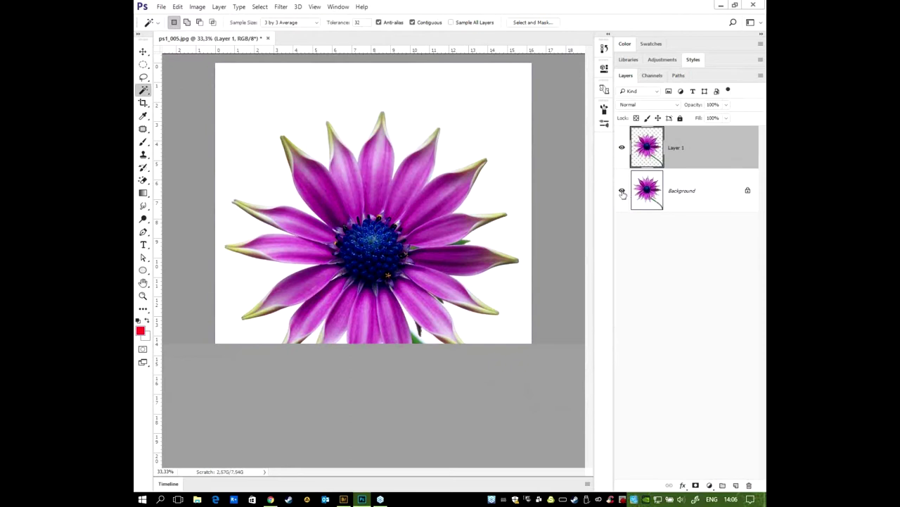
click(622, 190)
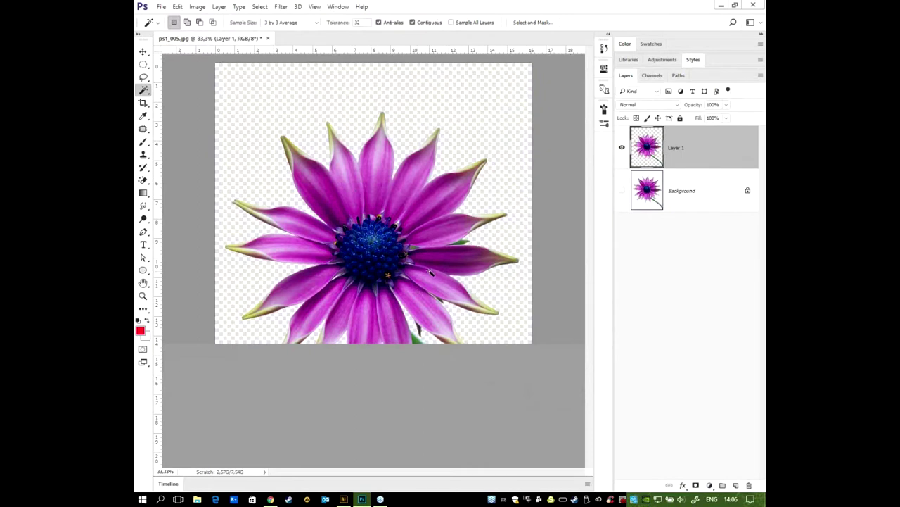
click(143, 52)
- Nudge the flower on Layer 1 slightly up and left with the Move tool
mouse_move(401, 191)
mouse_down()
mouse_move(395, 178)
mouse_move(425, 194)
mouse_up()
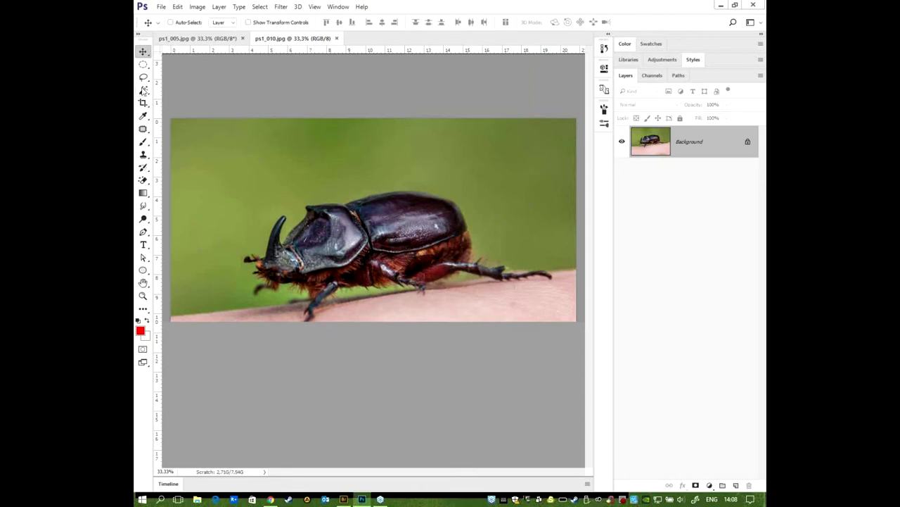
- Try a Quick Selection of the beetle's green background, then deselect it
click(143, 90)
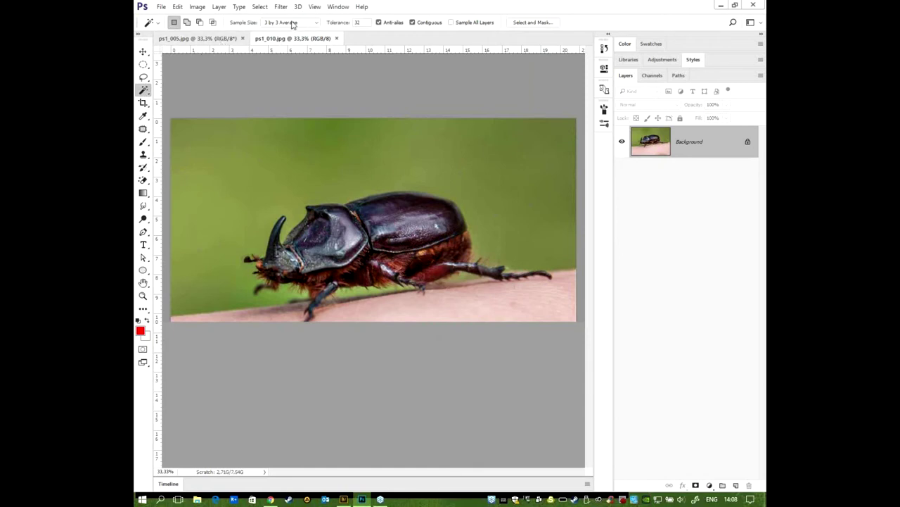
right_click(144, 90)
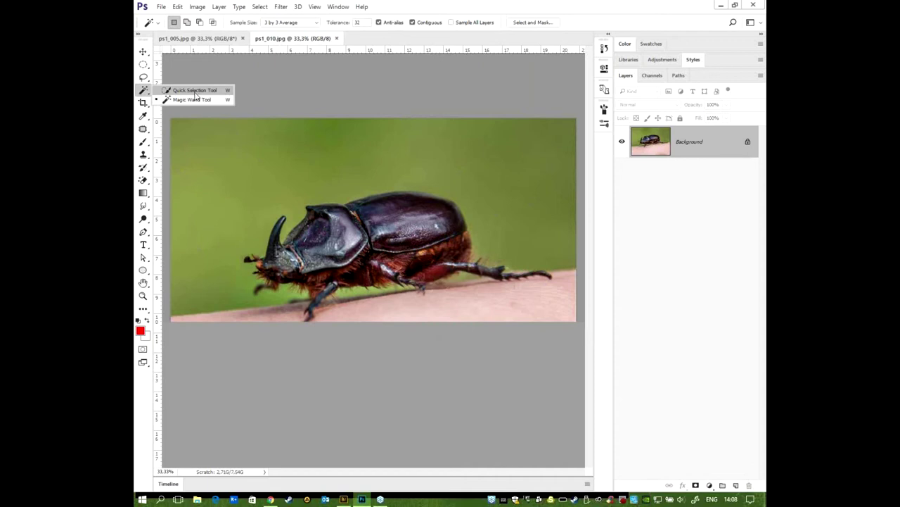
click(196, 93)
mouse_move(204, 200)
mouse_down()
mouse_move(237, 181)
mouse_move(450, 165)
mouse_up()
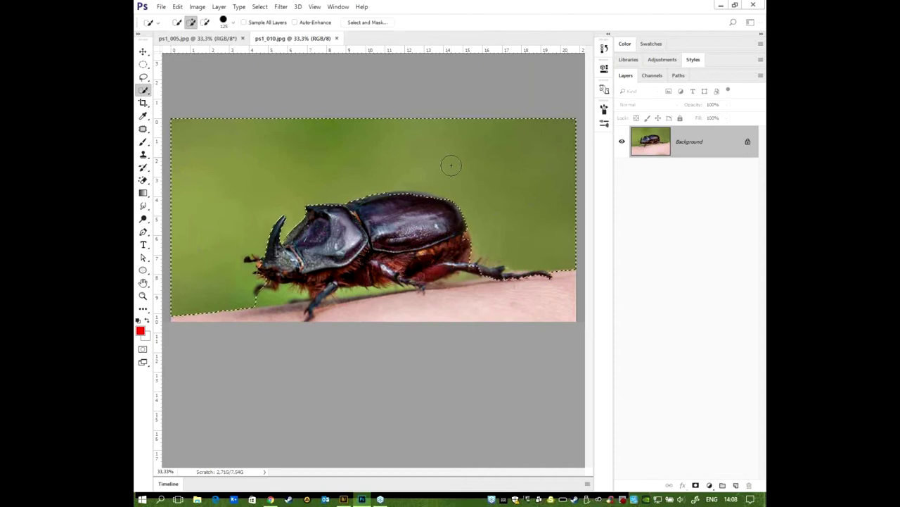
key(ctrl+d)
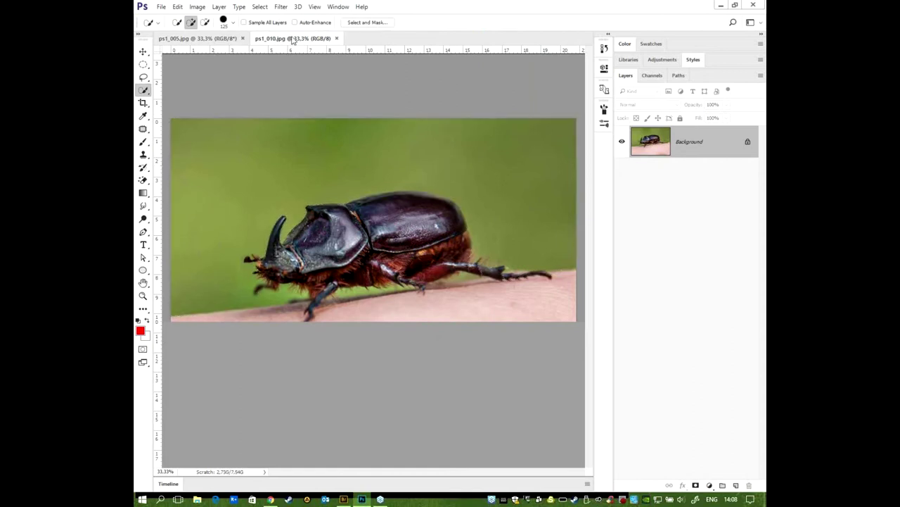
click(259, 7)
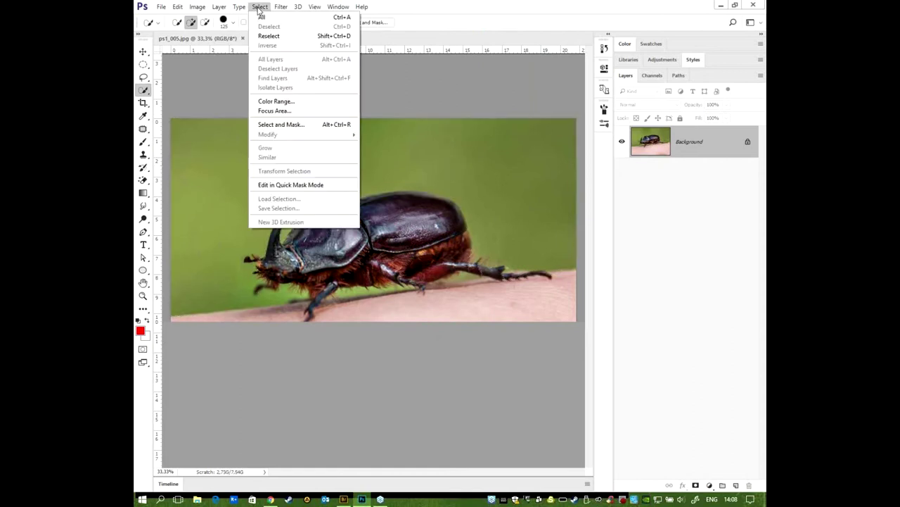
- Select the green background with Color Range, sampling several spots and Fuzziness about 60
click(307, 102)
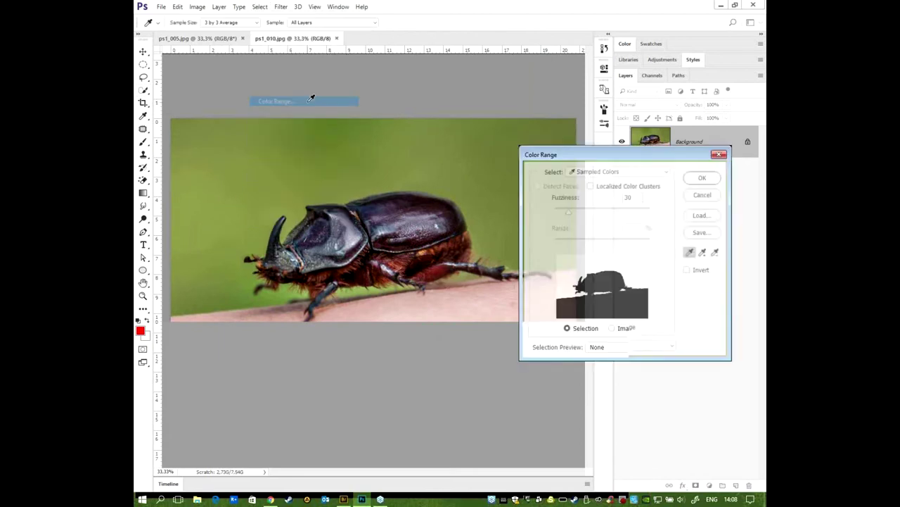
click(261, 143)
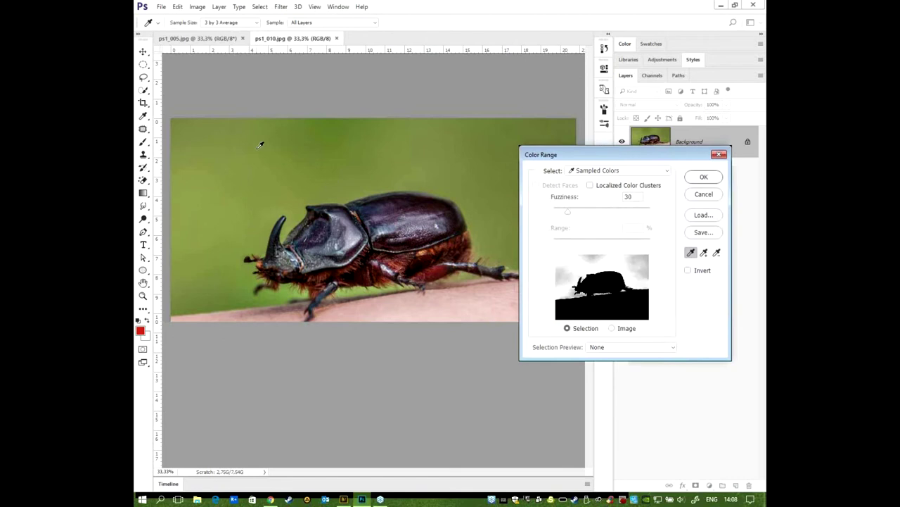
click(282, 173)
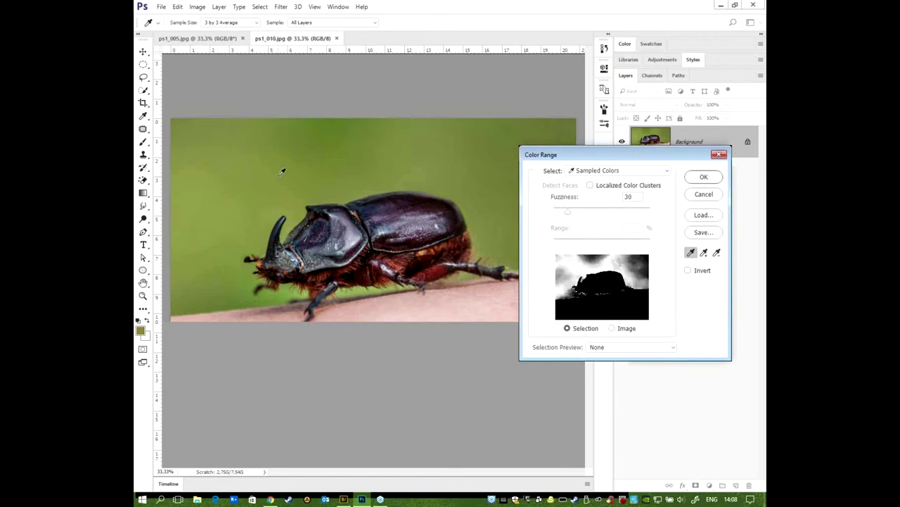
click(195, 288)
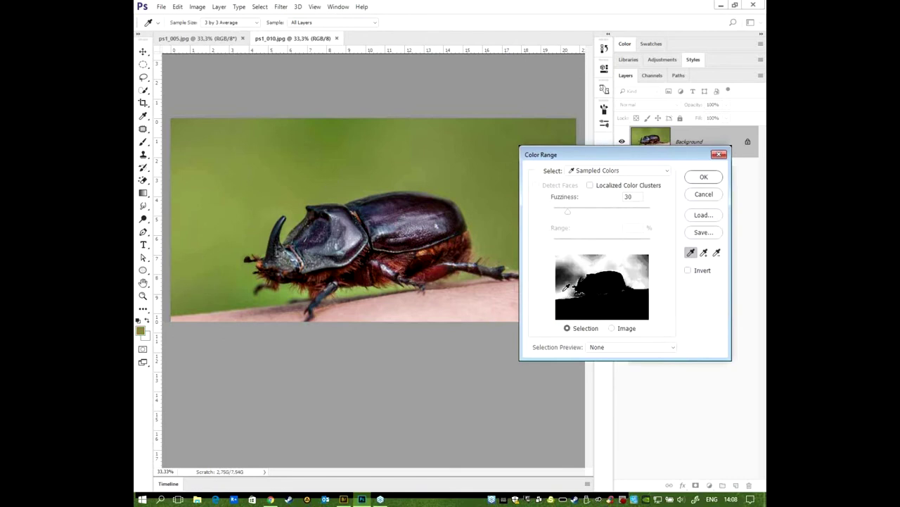
drag(567, 211, 571, 217)
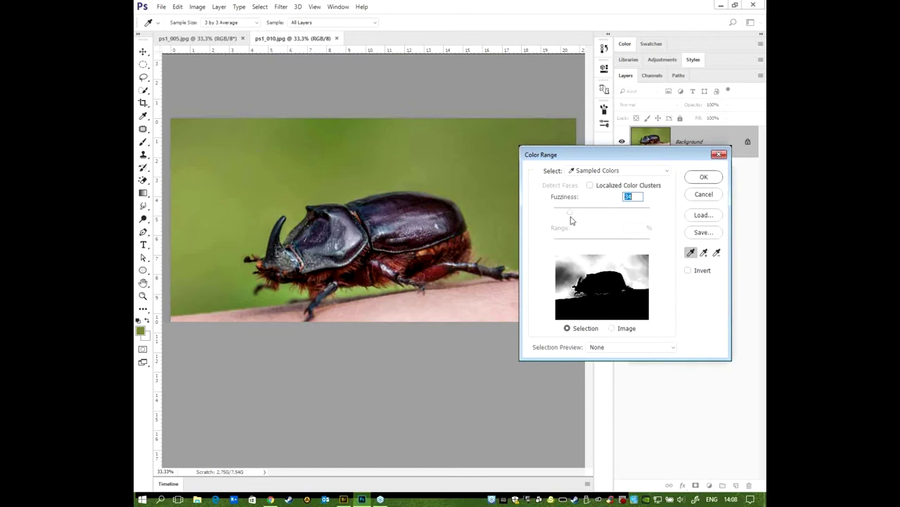
click(703, 252)
click(206, 261)
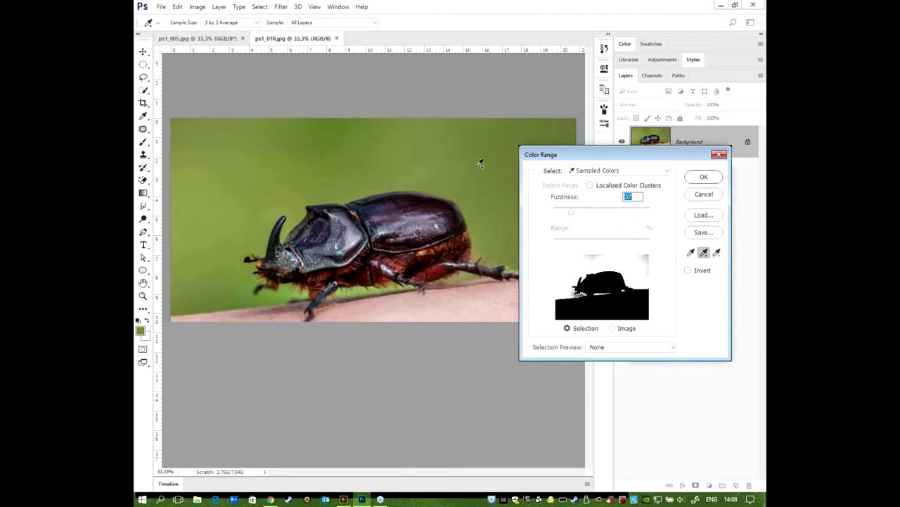
drag(584, 163, 641, 139)
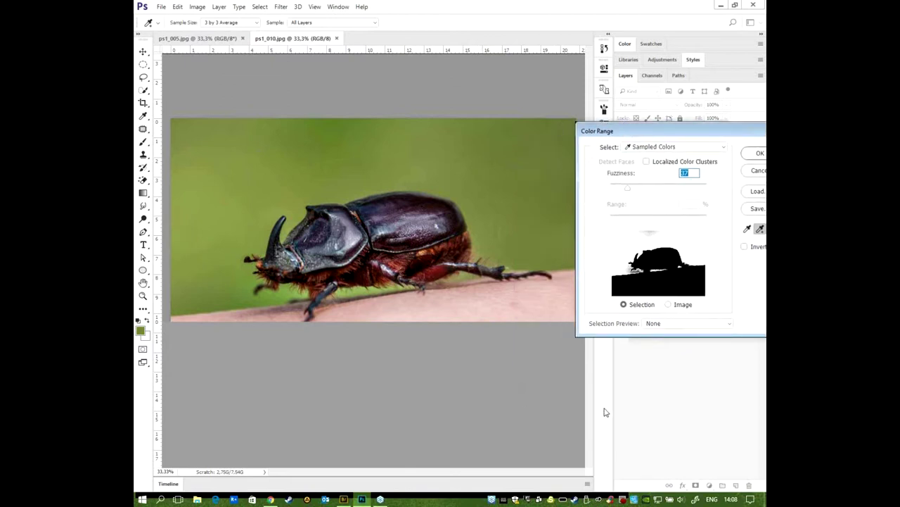
click(312, 124)
drag(629, 188, 637, 199)
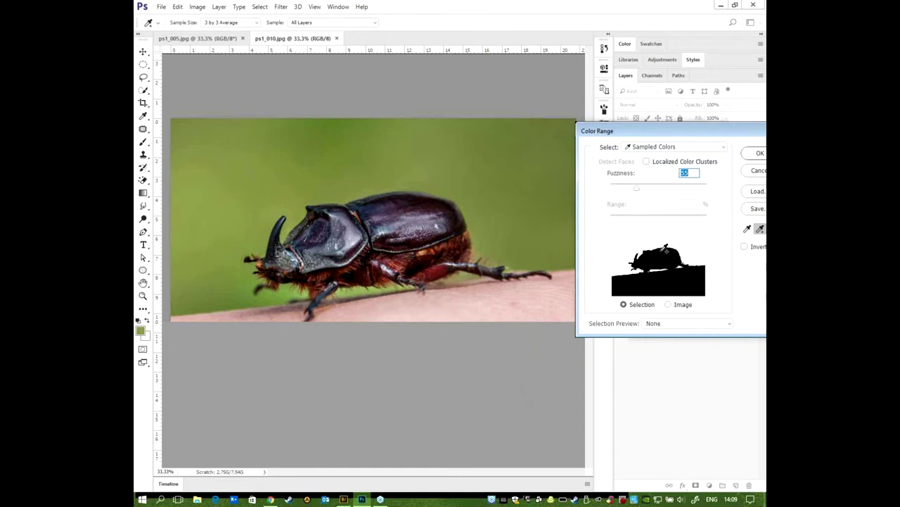
drag(674, 136, 580, 39)
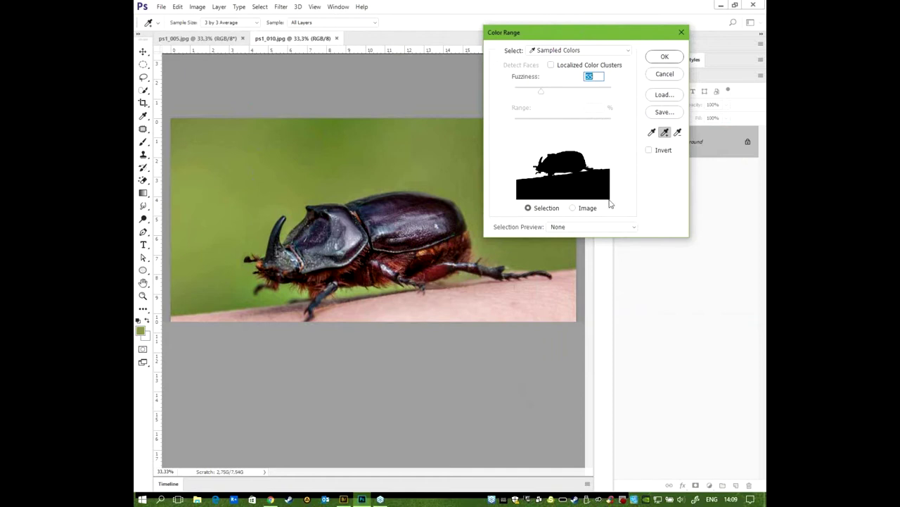
click(664, 58)
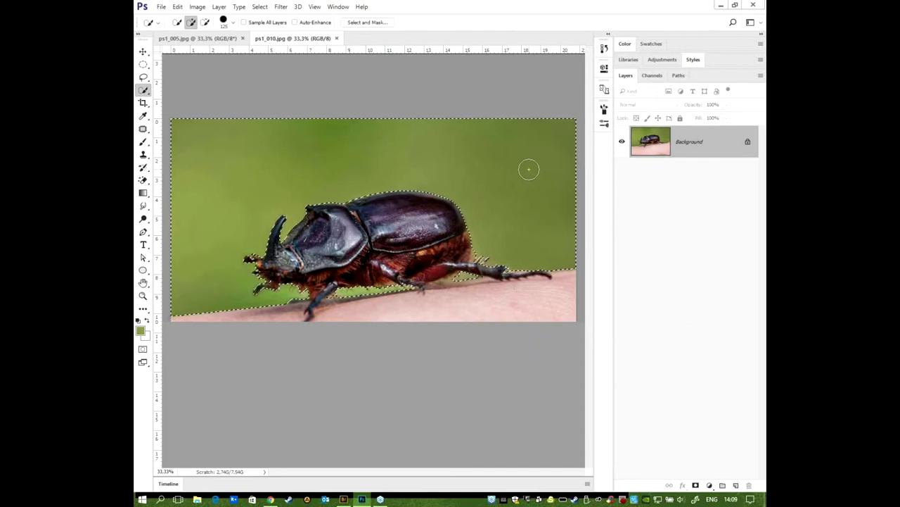
- Open the Layer menu to reach the New layer options
key(alt)
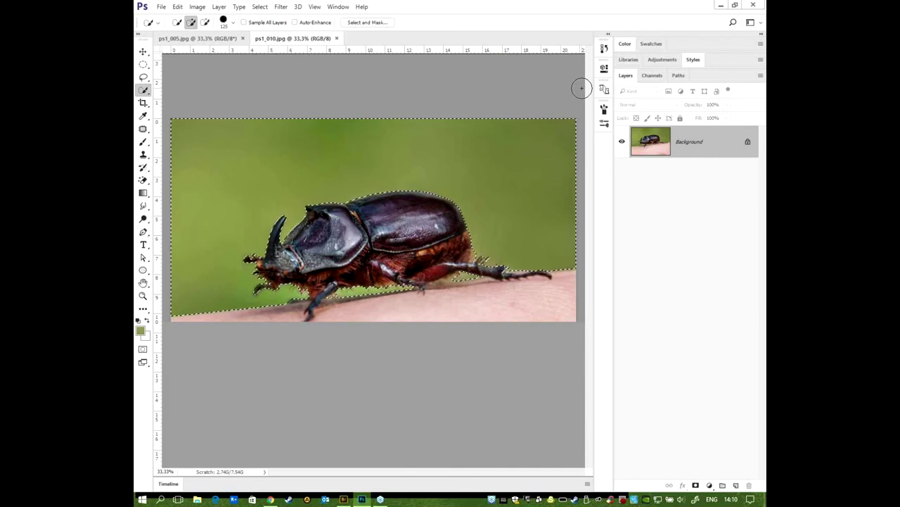
click(259, 7)
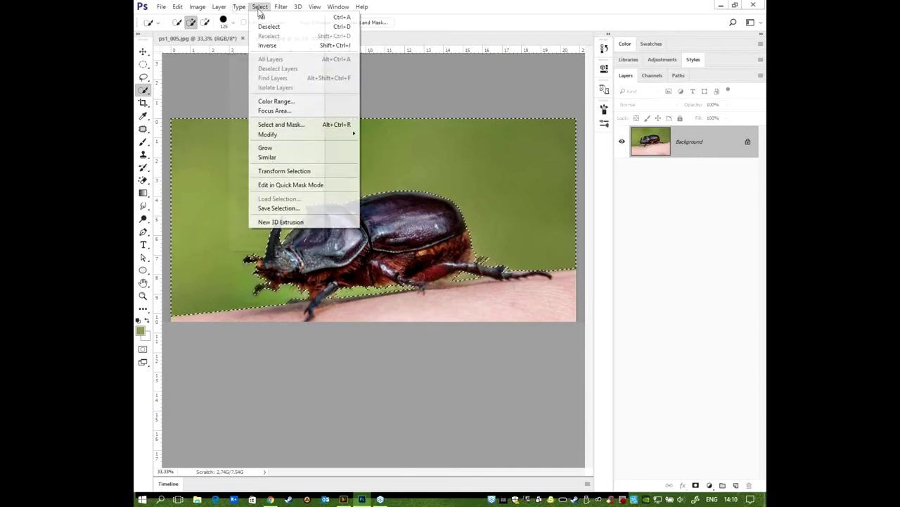
mouse_move(267, 16)
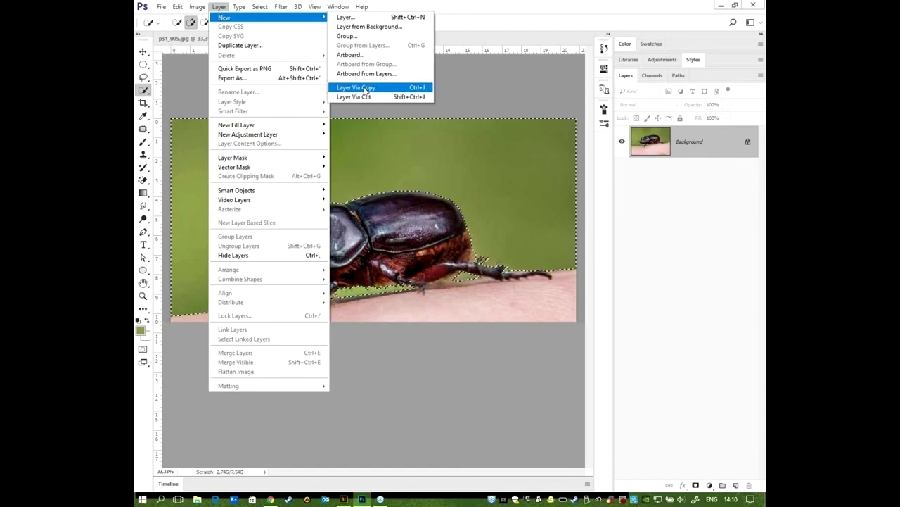
- Copy the green background to Layer 1, toggling the Background's visibility to check it
click(365, 89)
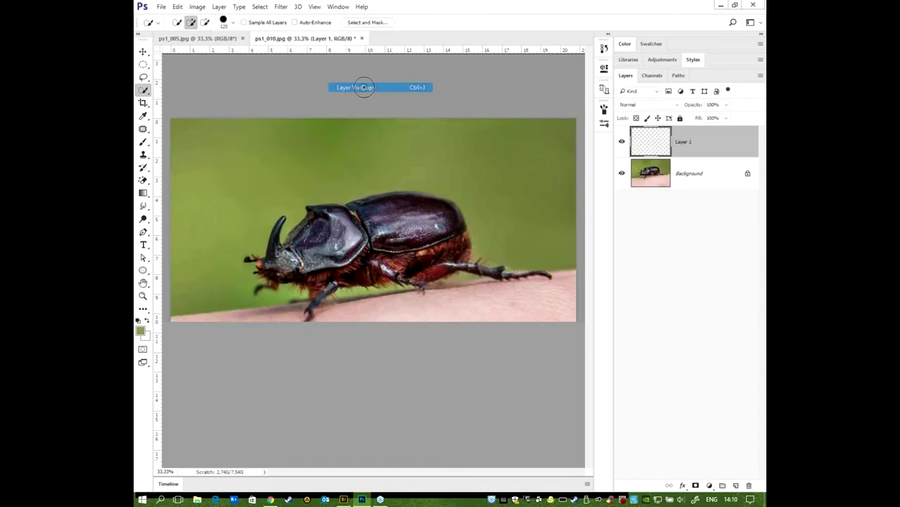
click(623, 176)
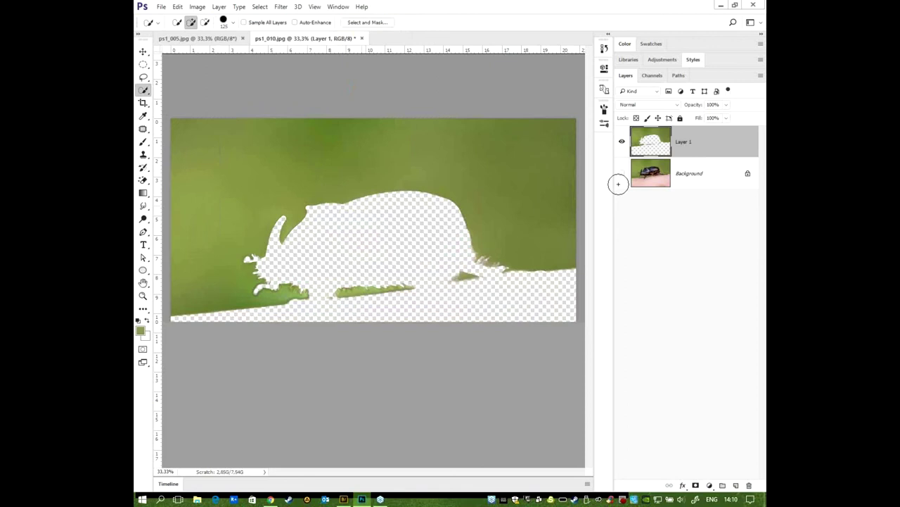
click(623, 175)
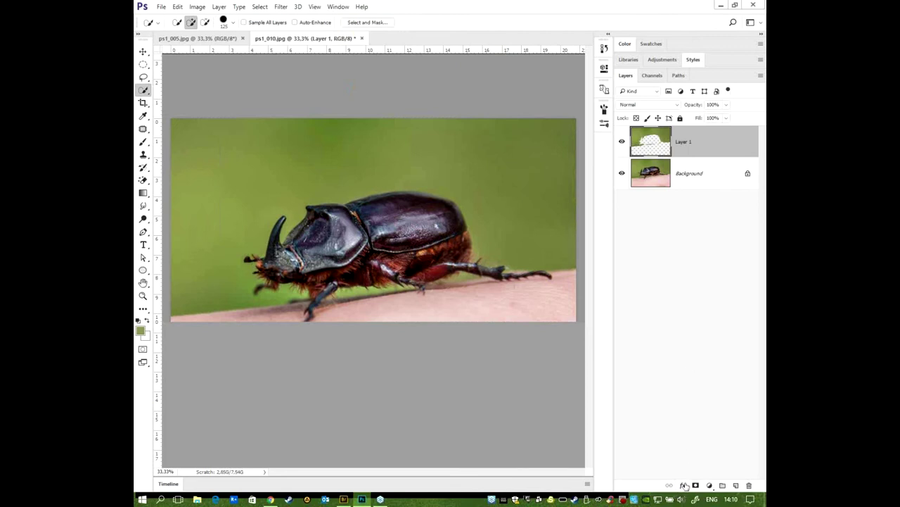
- Add a Gradient Overlay to Layer 1 using a black-to-blue gradient preset
click(683, 487)
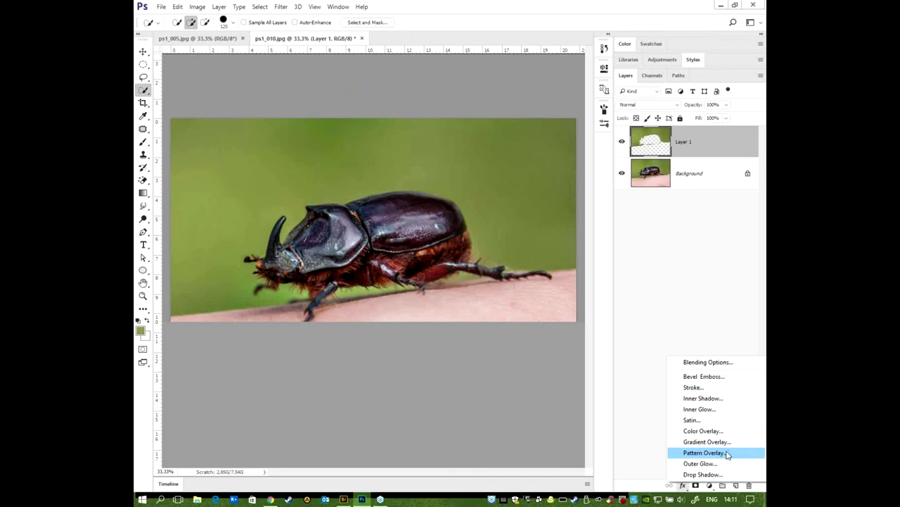
click(731, 444)
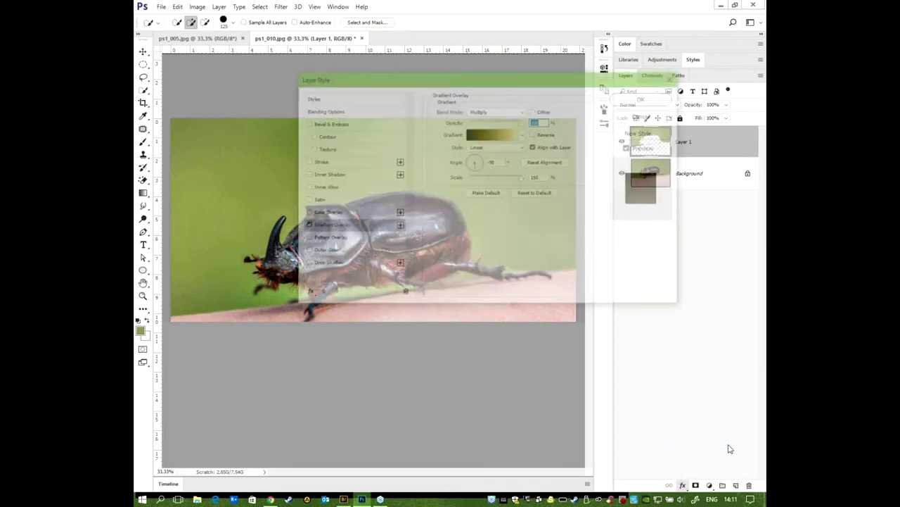
mouse_move(490, 80)
mouse_down()
mouse_move(564, 58)
mouse_move(522, 32)
mouse_up()
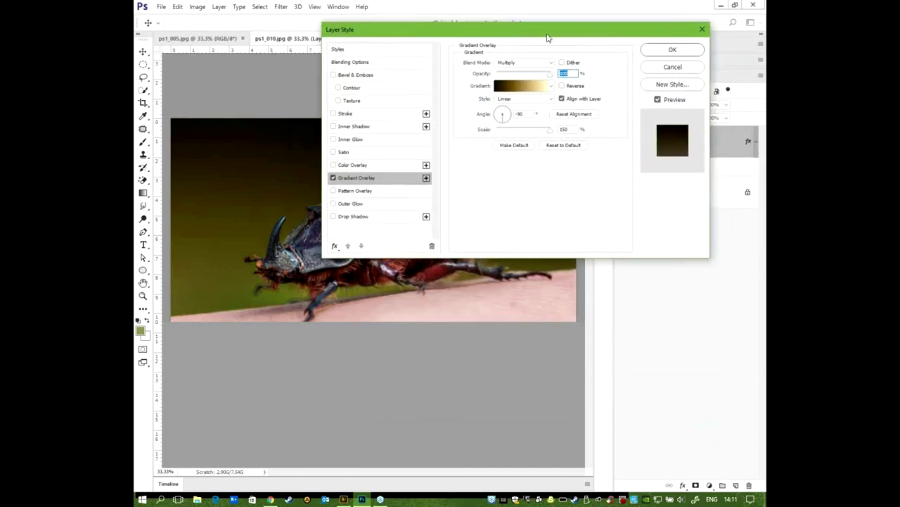
drag(544, 33, 562, 67)
click(572, 112)
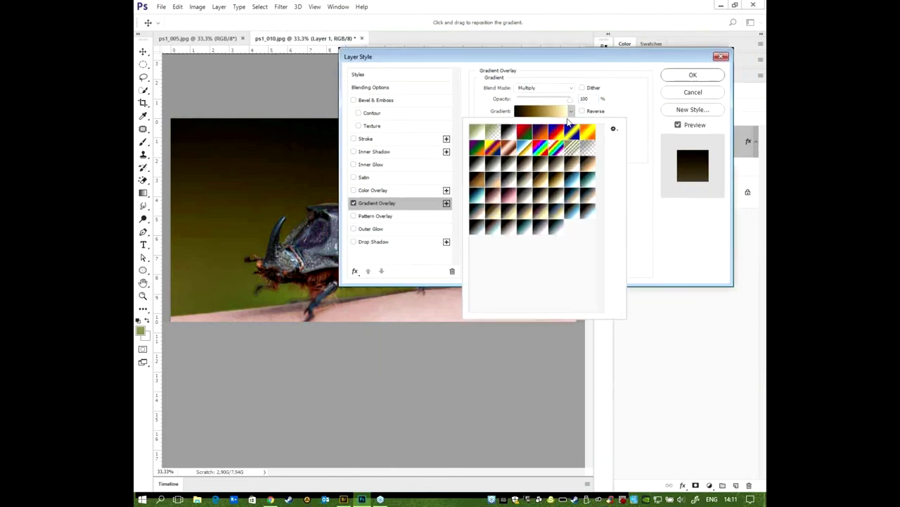
click(564, 211)
click(617, 108)
- Set the gradient angle to 178° and lower the overlay's opacity
drag(519, 145, 507, 144)
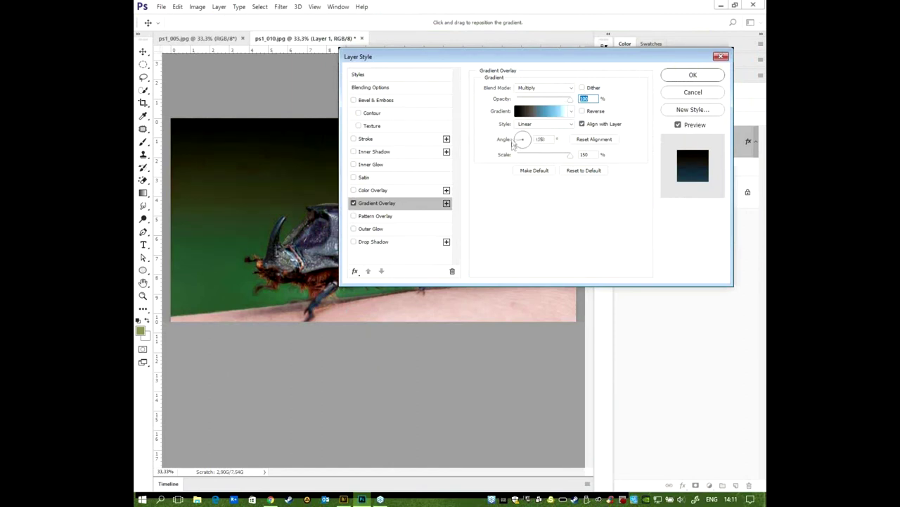
mouse_move(527, 52)
mouse_down()
mouse_move(504, 372)
mouse_move(579, 35)
mouse_up()
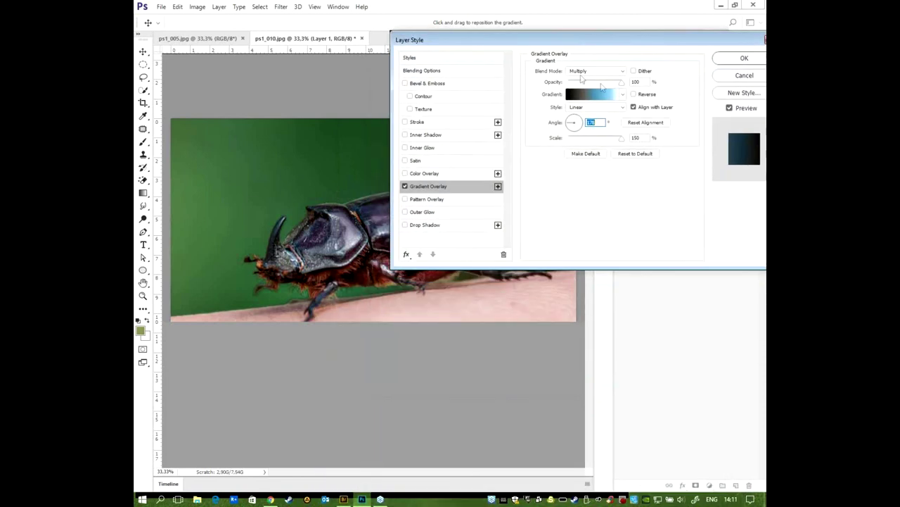
drag(622, 82, 609, 76)
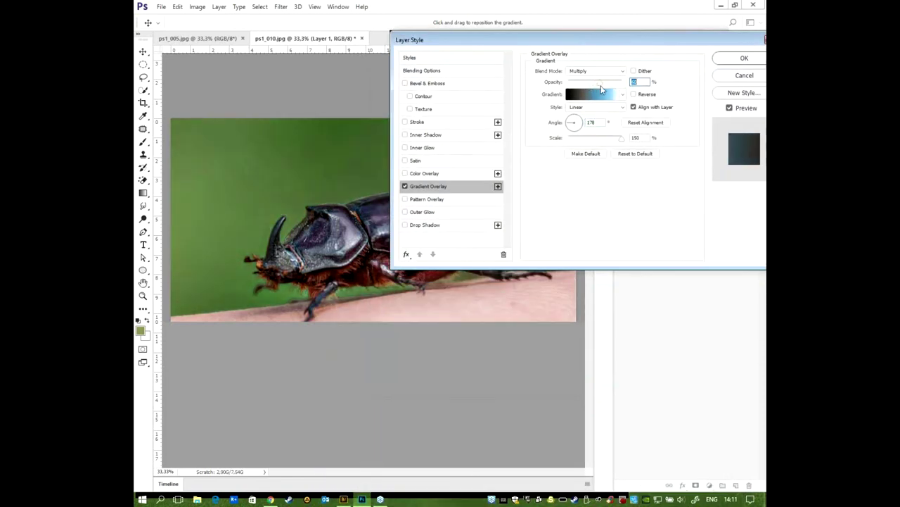
click(598, 71)
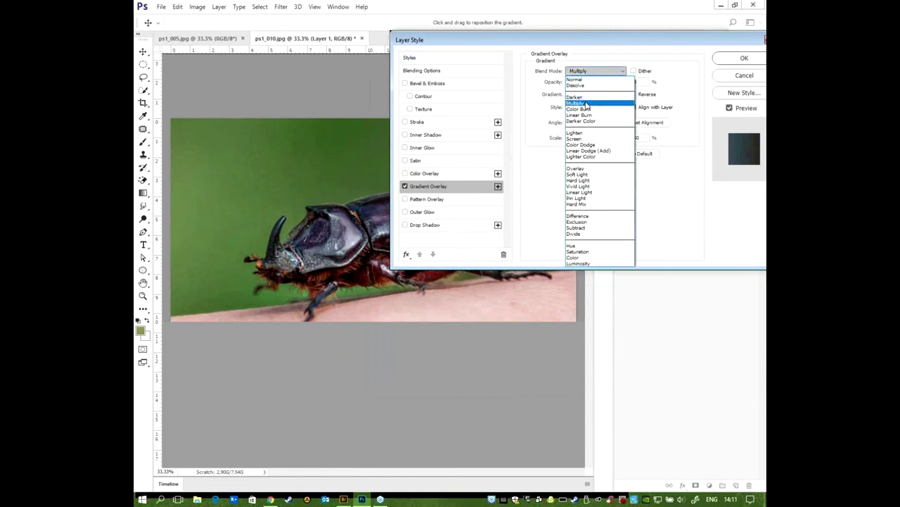
- Set the gradient overlay to Hue blend mode with the blue-red-yellow gradient preset
click(600, 247)
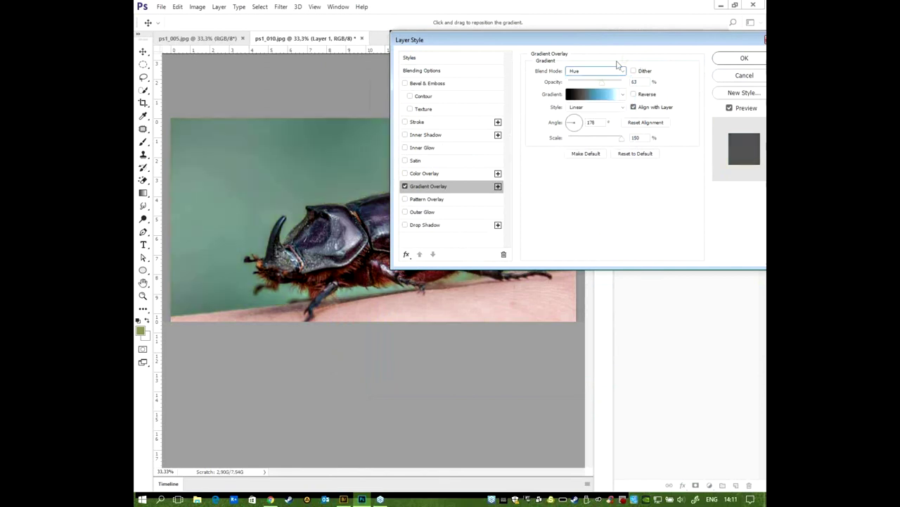
mouse_move(626, 40)
mouse_down()
mouse_move(581, 211)
mouse_move(612, 54)
mouse_up()
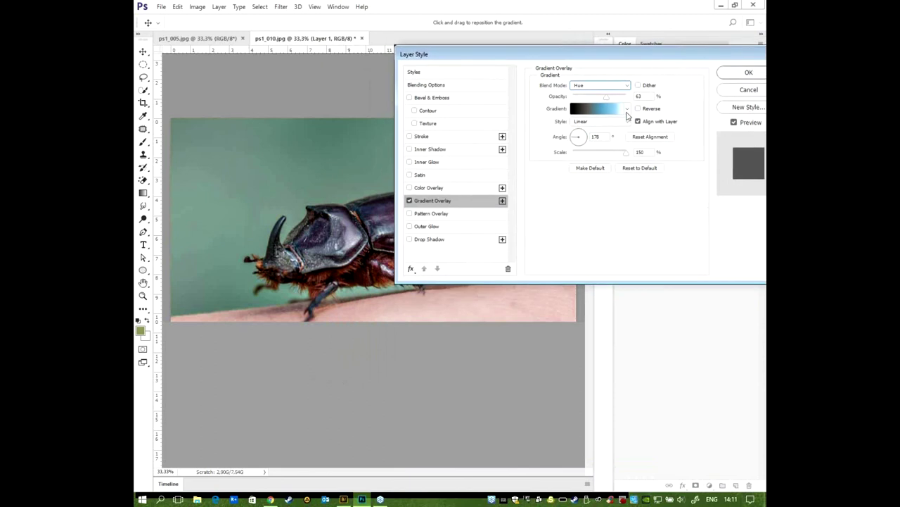
click(627, 108)
click(566, 193)
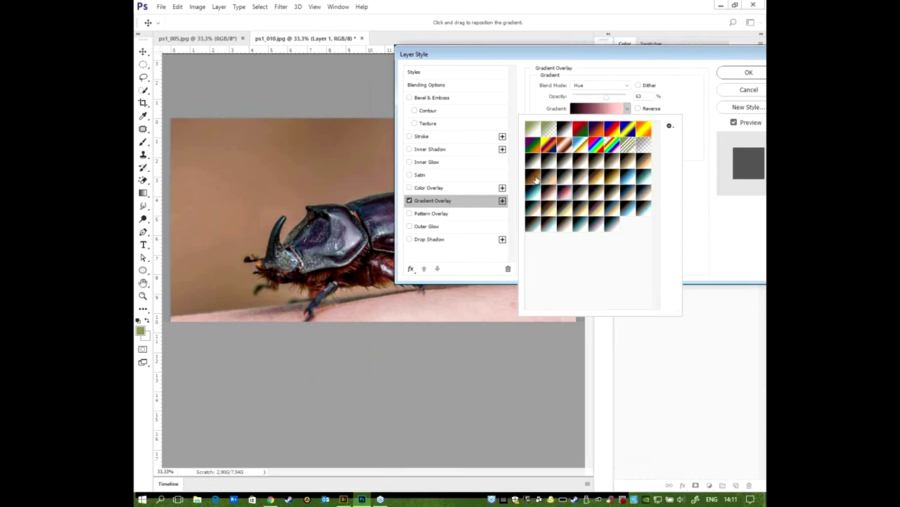
click(598, 132)
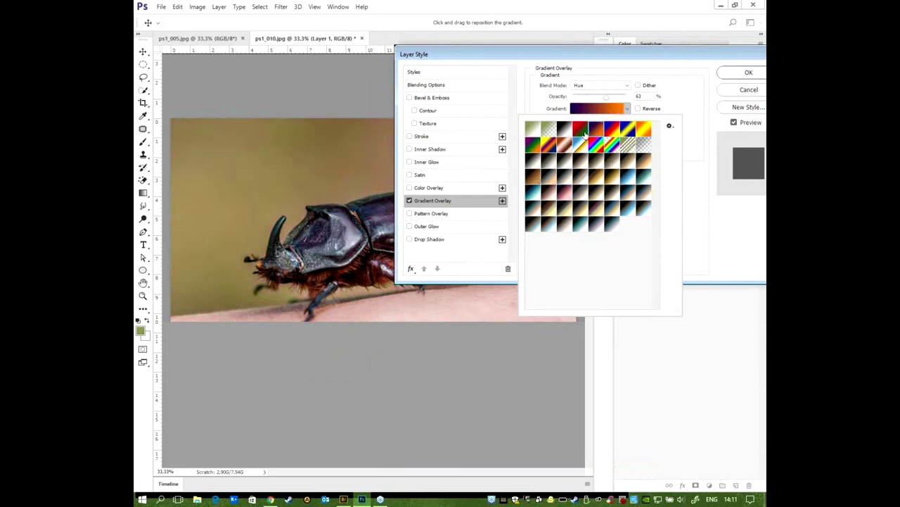
click(615, 131)
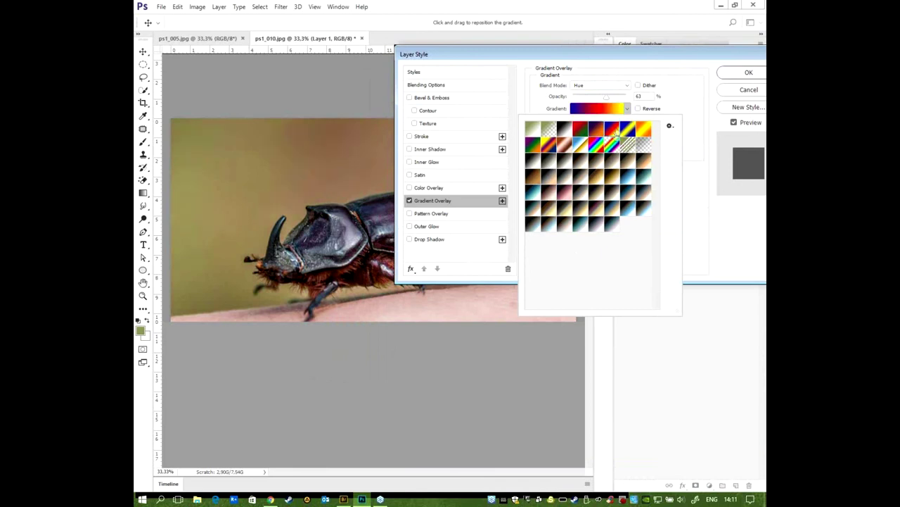
click(672, 78)
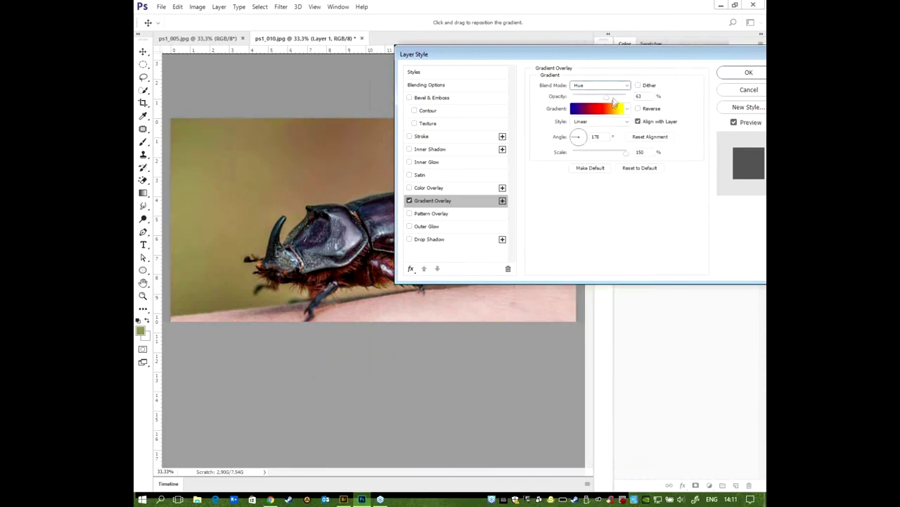
- Raise the overlay opacity to 100%, angle it to -104°, shift the gradient upward, and confirm
double_click(640, 96)
mouse_move(633, 56)
mouse_down()
mouse_move(639, 295)
mouse_move(640, 56)
mouse_up()
drag(587, 140, 592, 169)
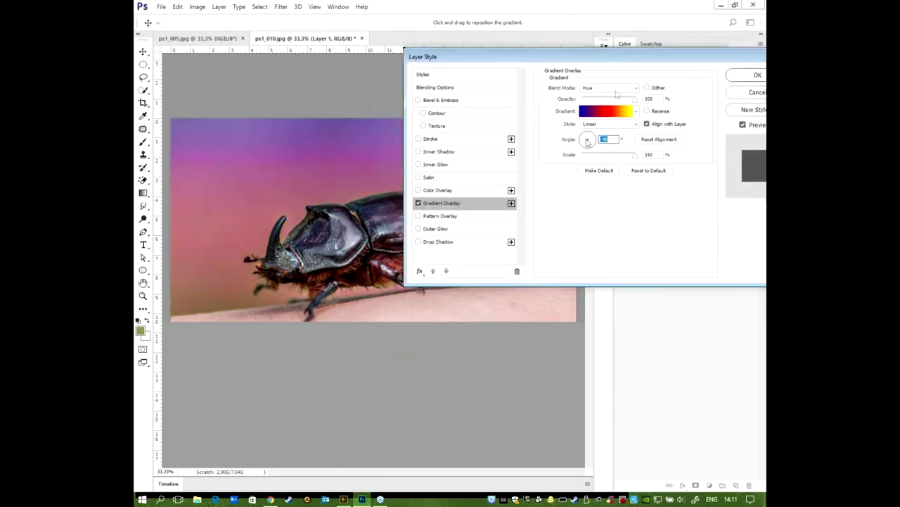
drag(628, 66, 657, 92)
drag(291, 190, 291, 160)
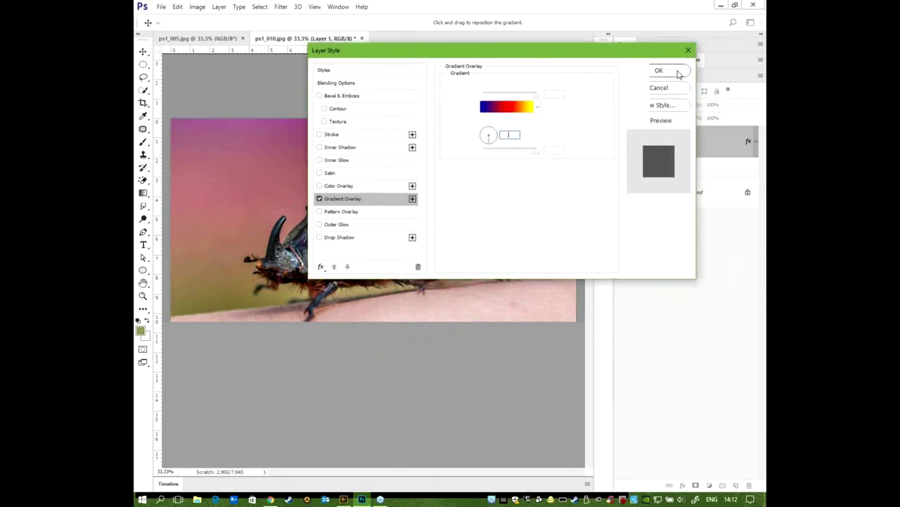
click(659, 71)
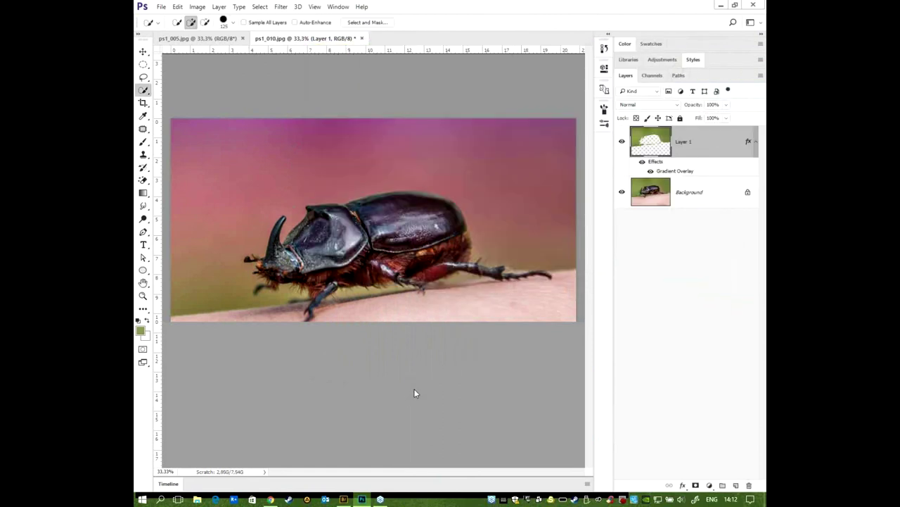
- Compare the beetle layer with effects on and off, then swap Gradient Overlay for Pattern Overlay
click(622, 143)
click(641, 162)
click(641, 163)
double_click(656, 162)
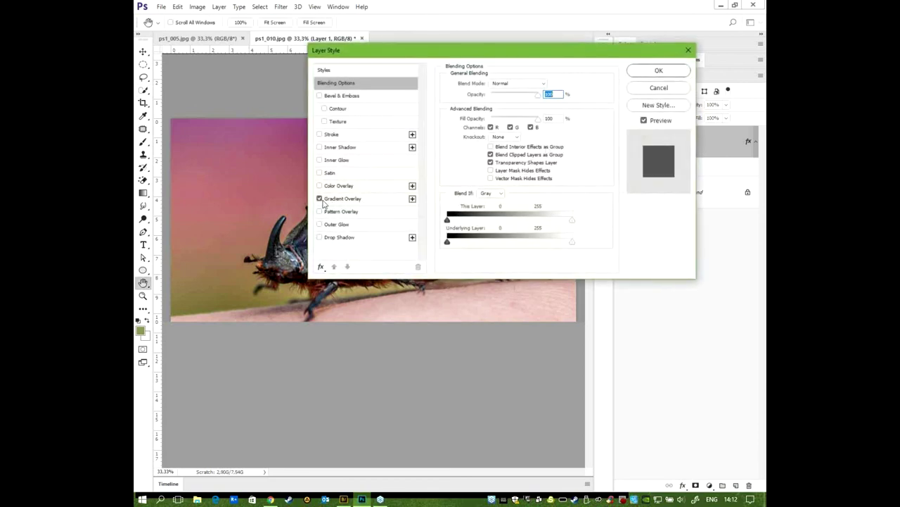
click(319, 199)
click(341, 211)
mouse_move(514, 50)
mouse_down()
mouse_move(575, 391)
mouse_move(591, 117)
mouse_up()
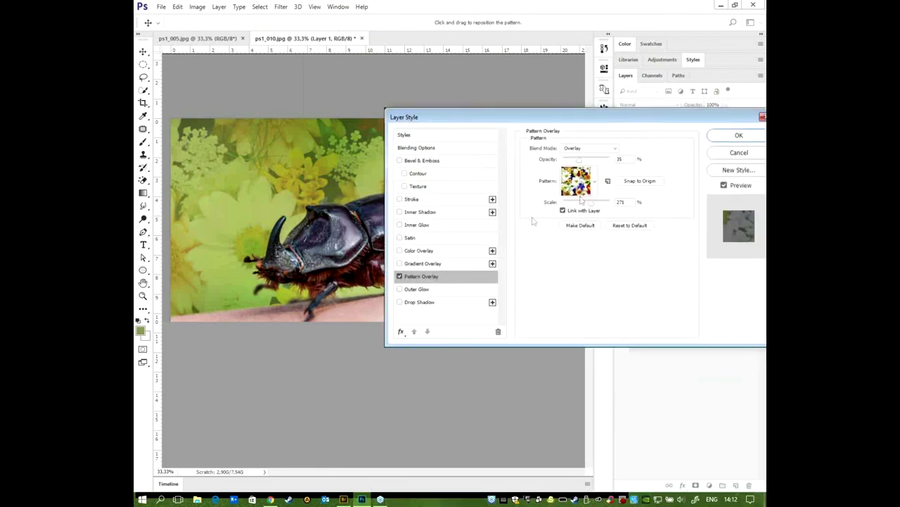
- Choose the pink flowers pattern, scaled to 61% at 35% opacity, and confirm
click(595, 185)
click(549, 285)
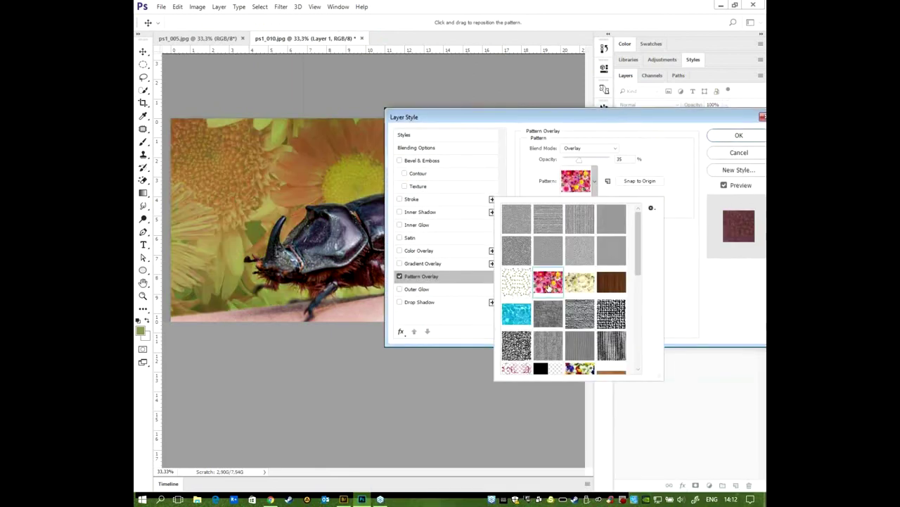
click(573, 287)
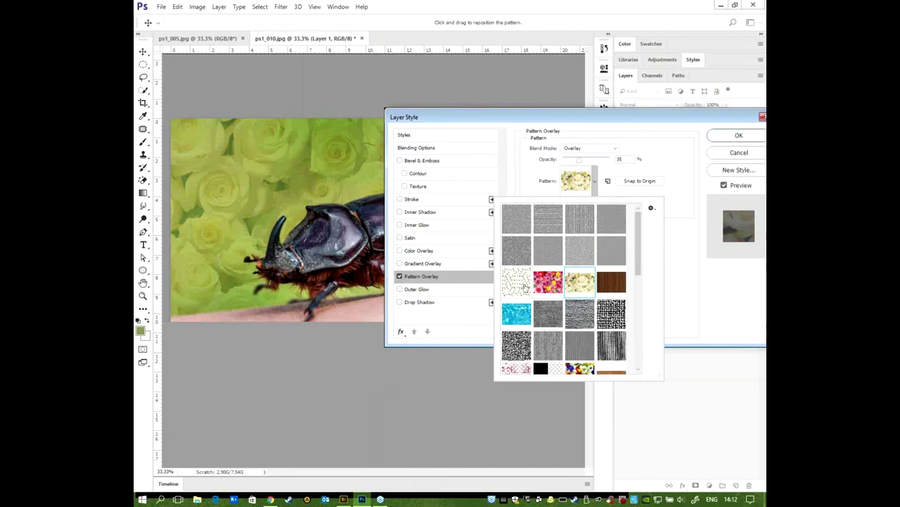
click(519, 287)
click(517, 314)
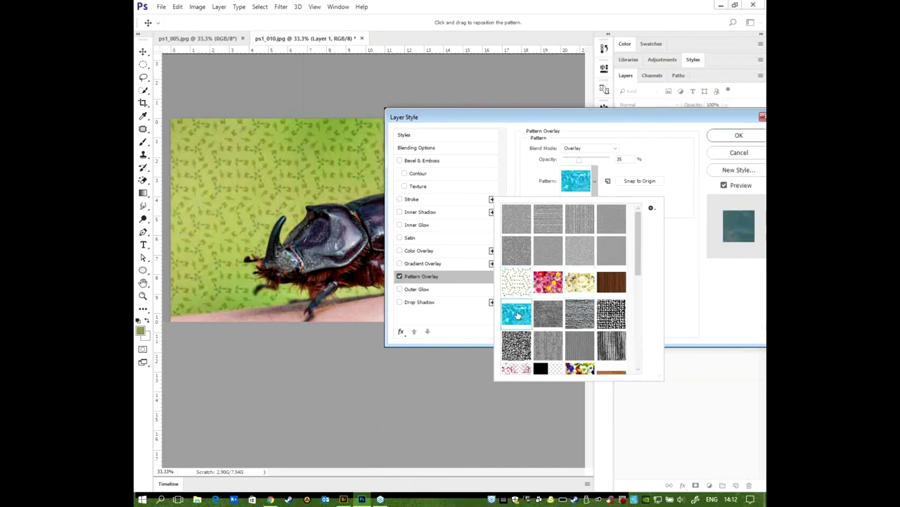
mouse_move(639, 258)
mouse_down()
mouse_move(637, 330)
mouse_move(637, 246)
mouse_up()
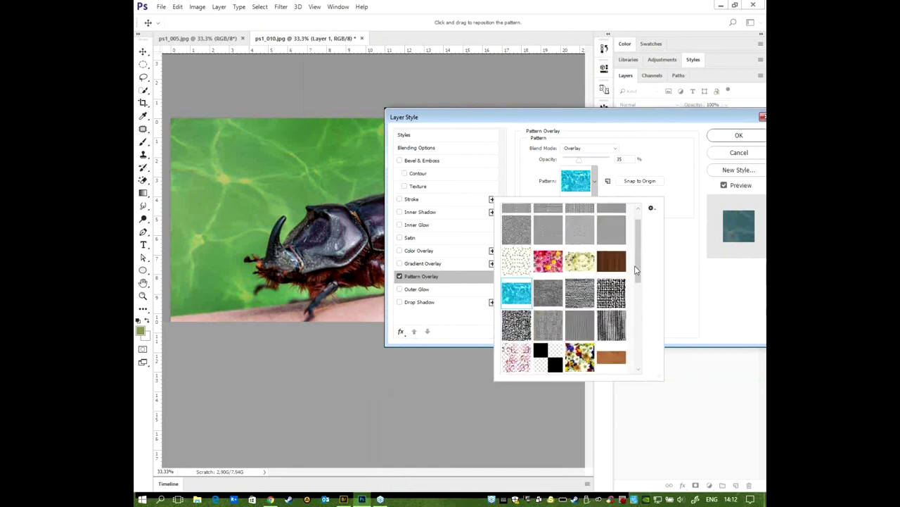
click(548, 267)
click(625, 128)
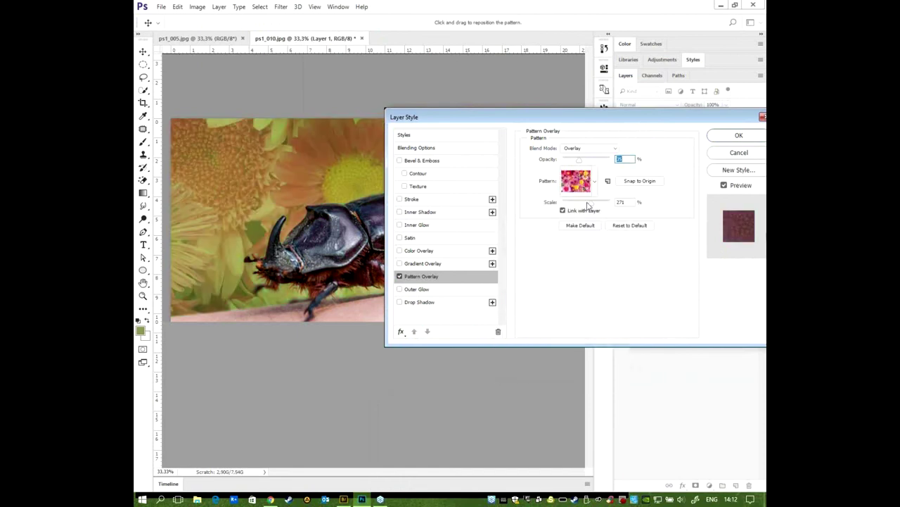
drag(593, 204, 586, 204)
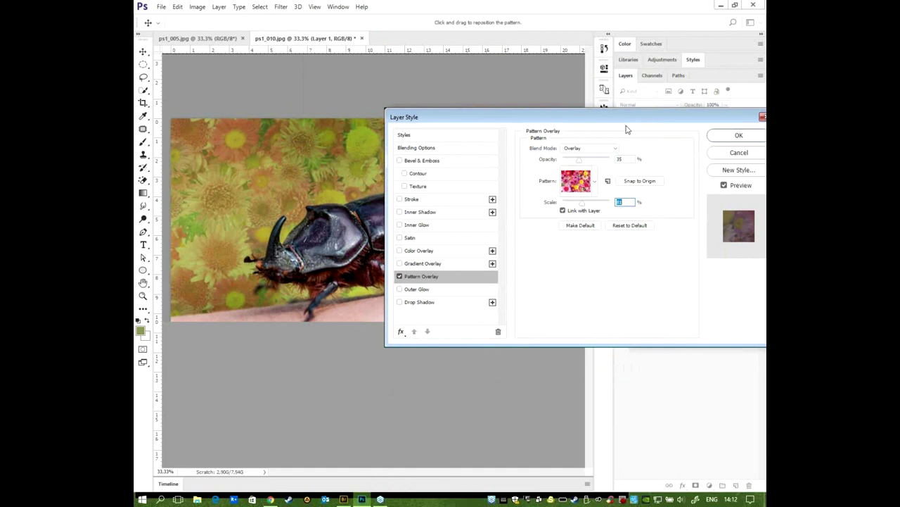
drag(622, 118, 558, 48)
click(671, 66)
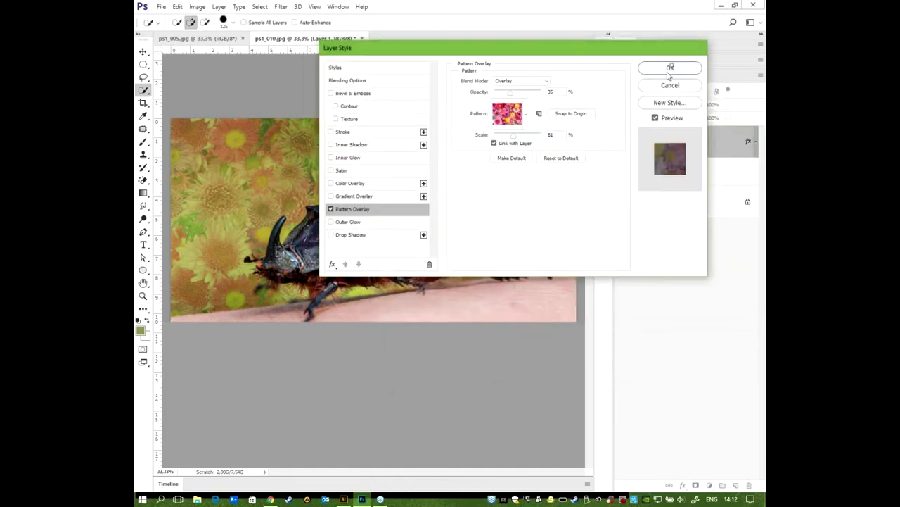